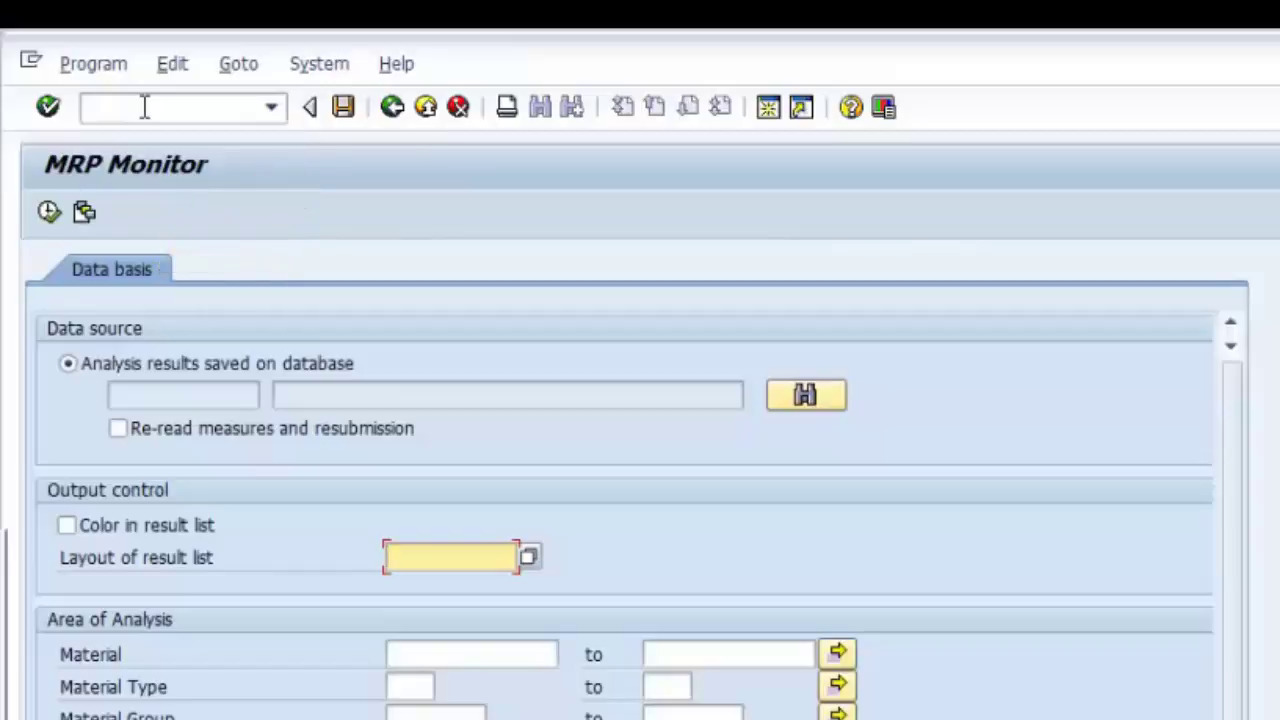
# - Load the stored results MONTHLY RUN FOR AUSTIN FP, enable re-reading of measures and resubmission, and execute the monitor
pyautogui.click(797, 406)
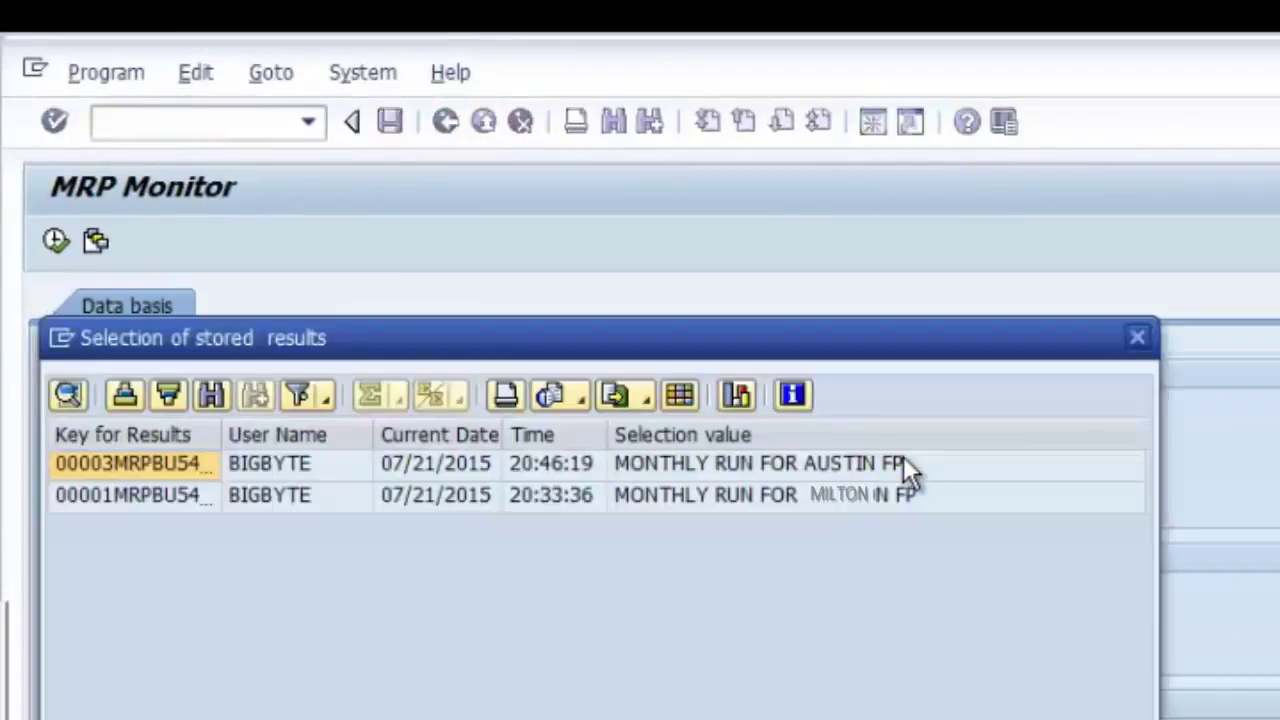
pyautogui.doubleClick(869, 467)
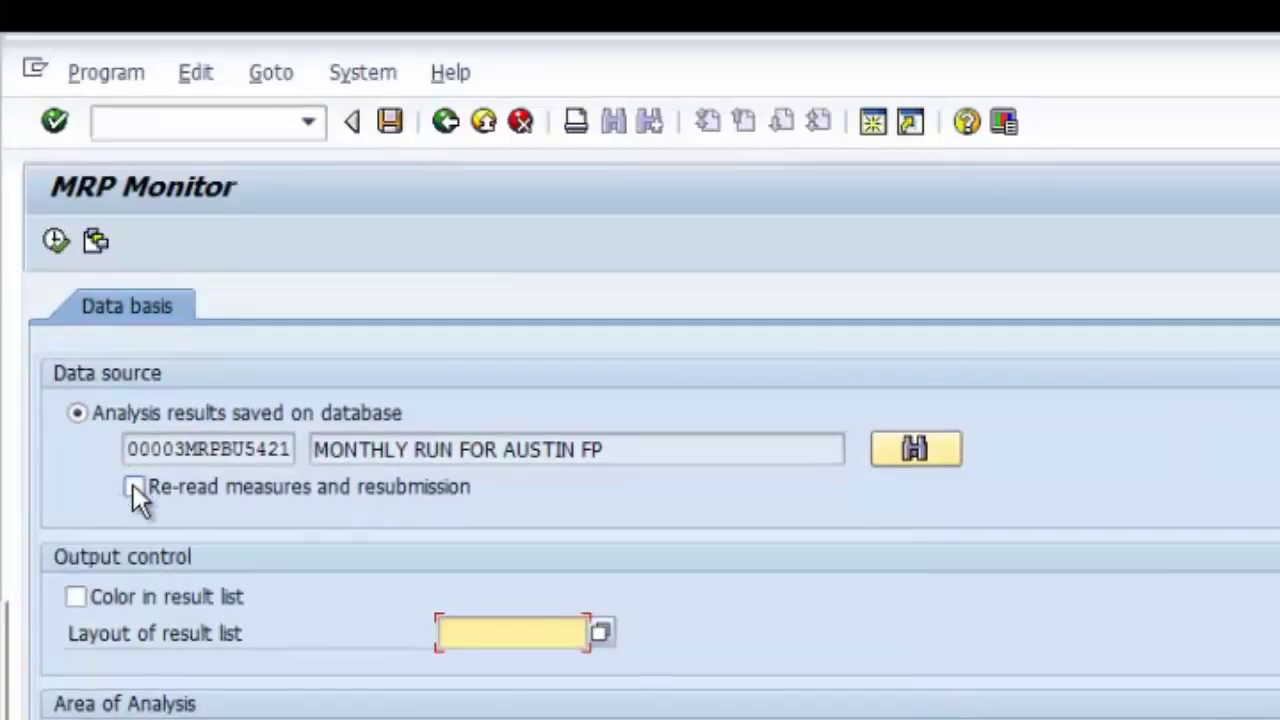
pyautogui.click(133, 345)
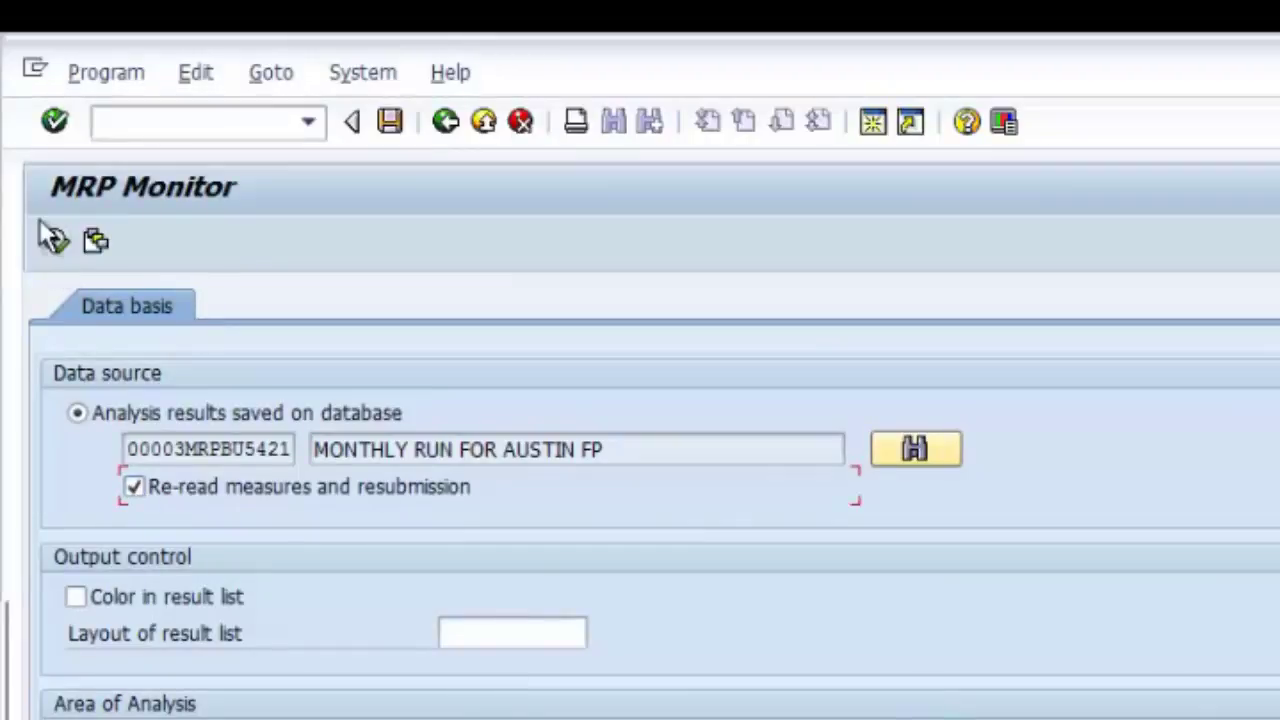
pyautogui.click(55, 240)
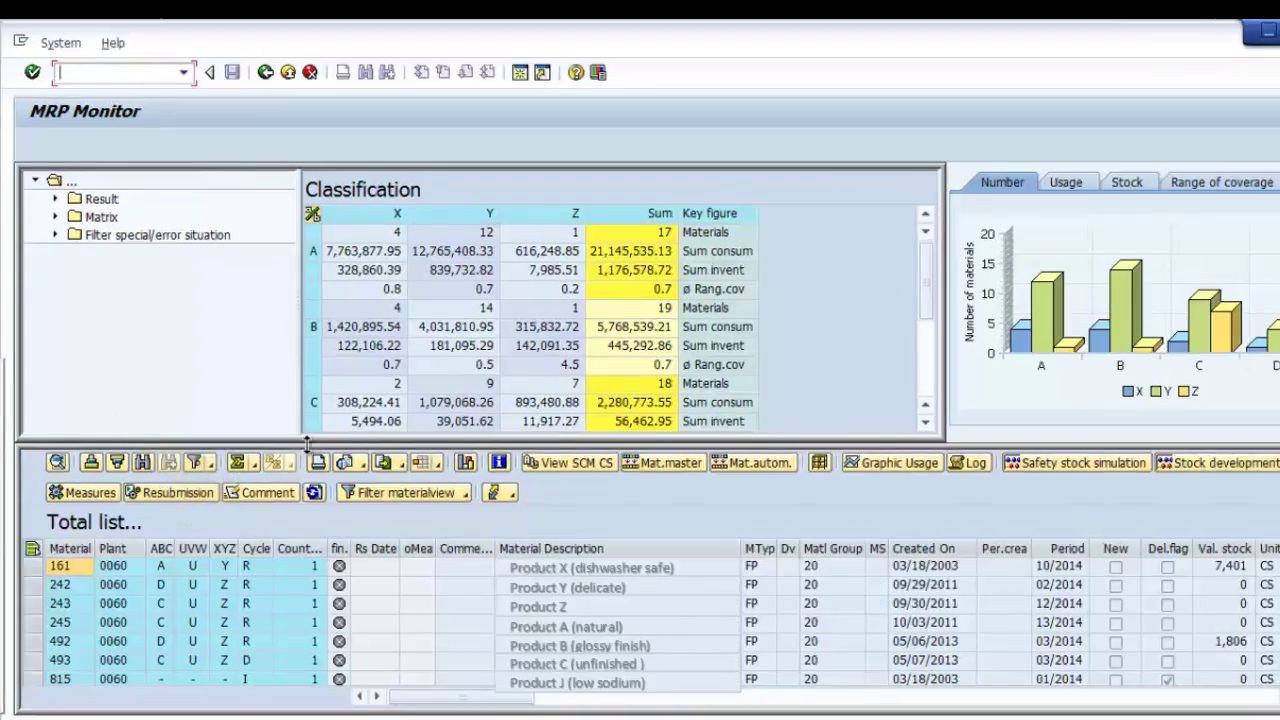
# - Enlarge the classification and result tree areas, and expand the Total, Standard materials and New materials figures under Result
pyautogui.moveTo(310, 447); pyautogui.dragTo(322, 630)
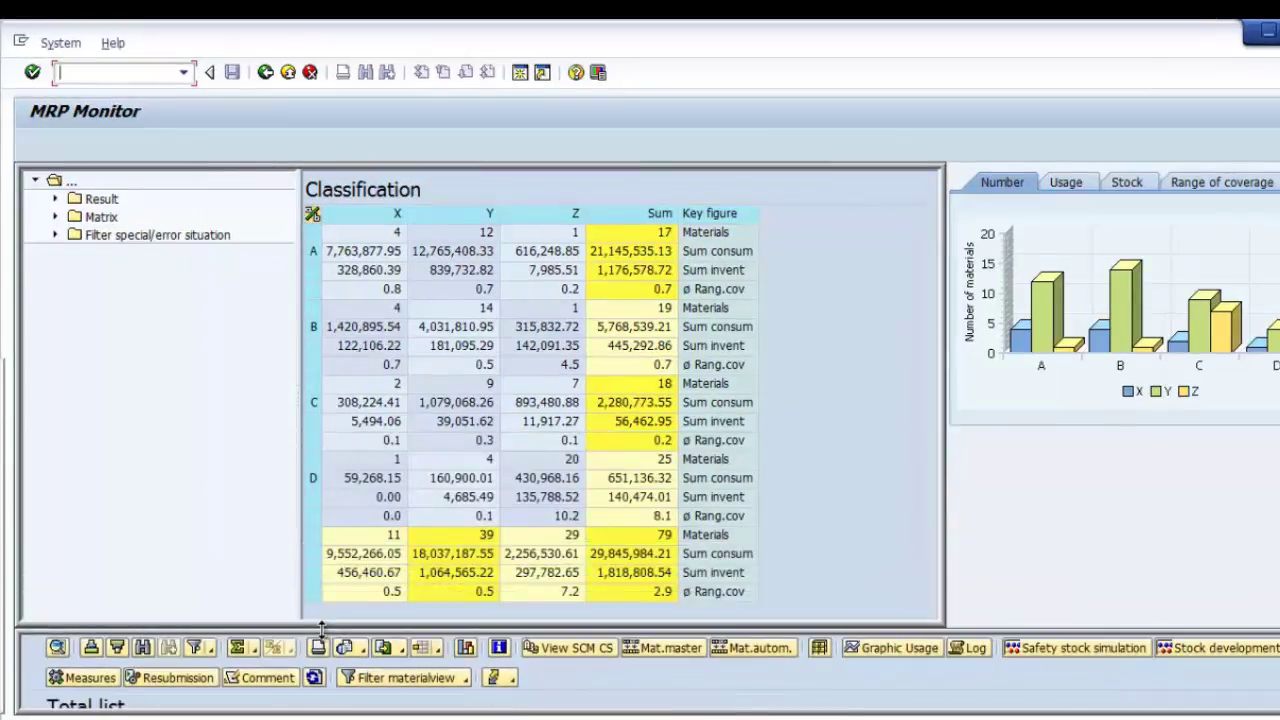
pyautogui.moveTo(300, 386); pyautogui.dragTo(440, 393)
pyautogui.click(55, 199)
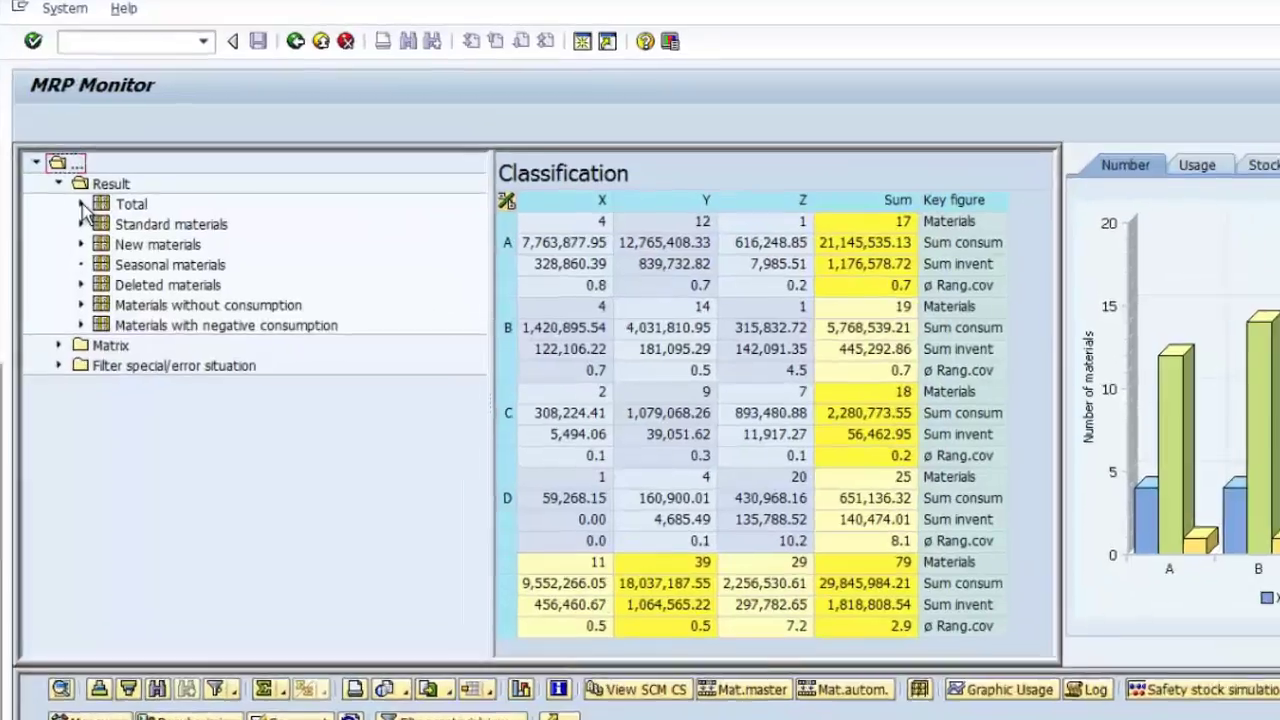
pyautogui.click(74, 217)
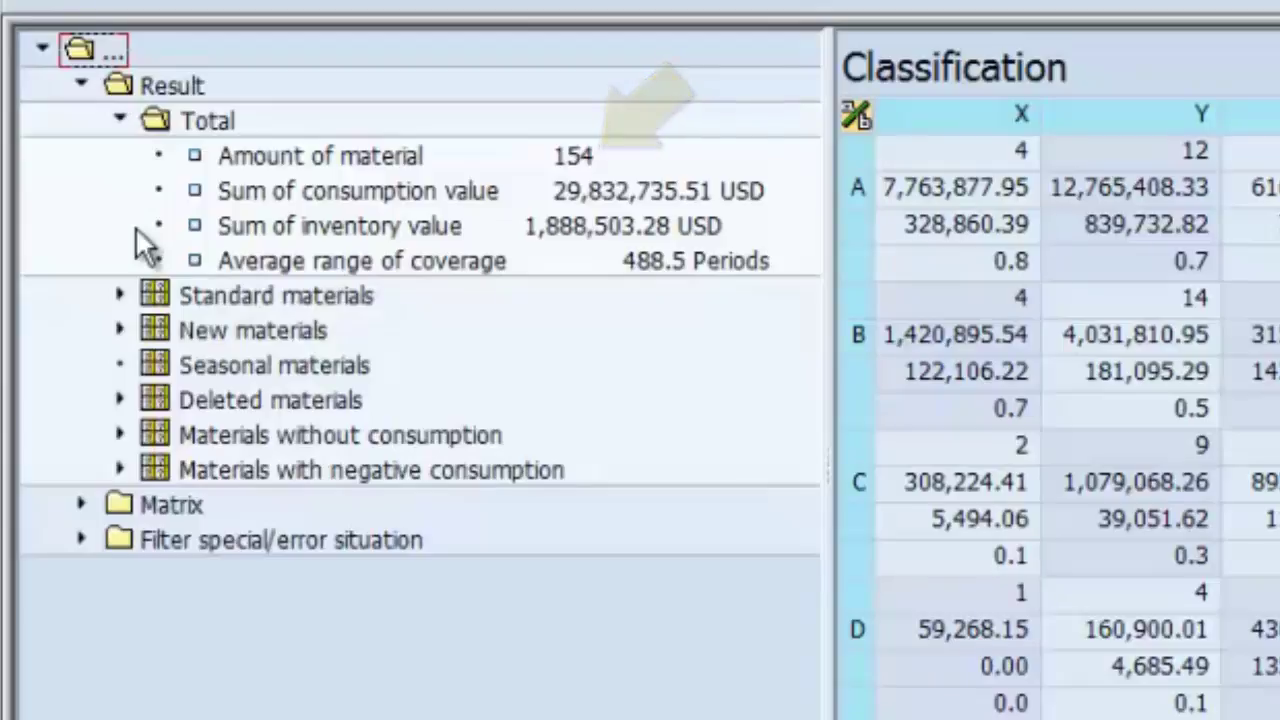
pyautogui.click(118, 295)
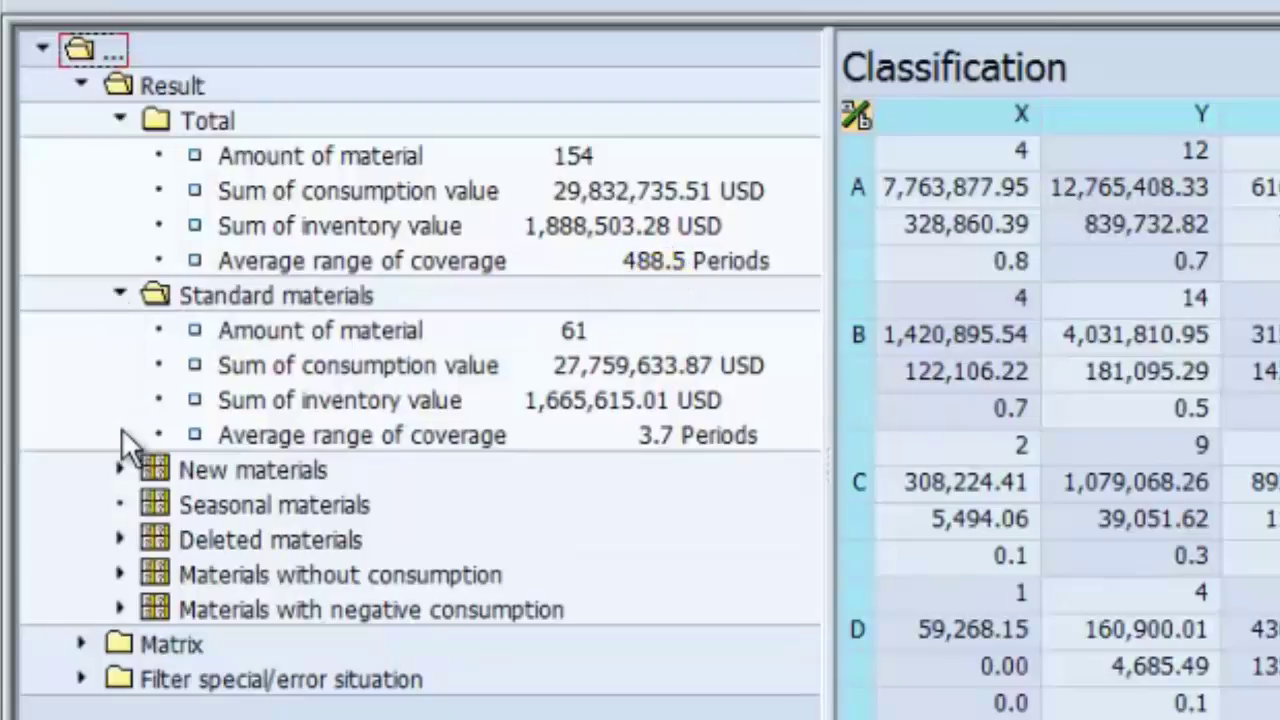
pyautogui.click(120, 470)
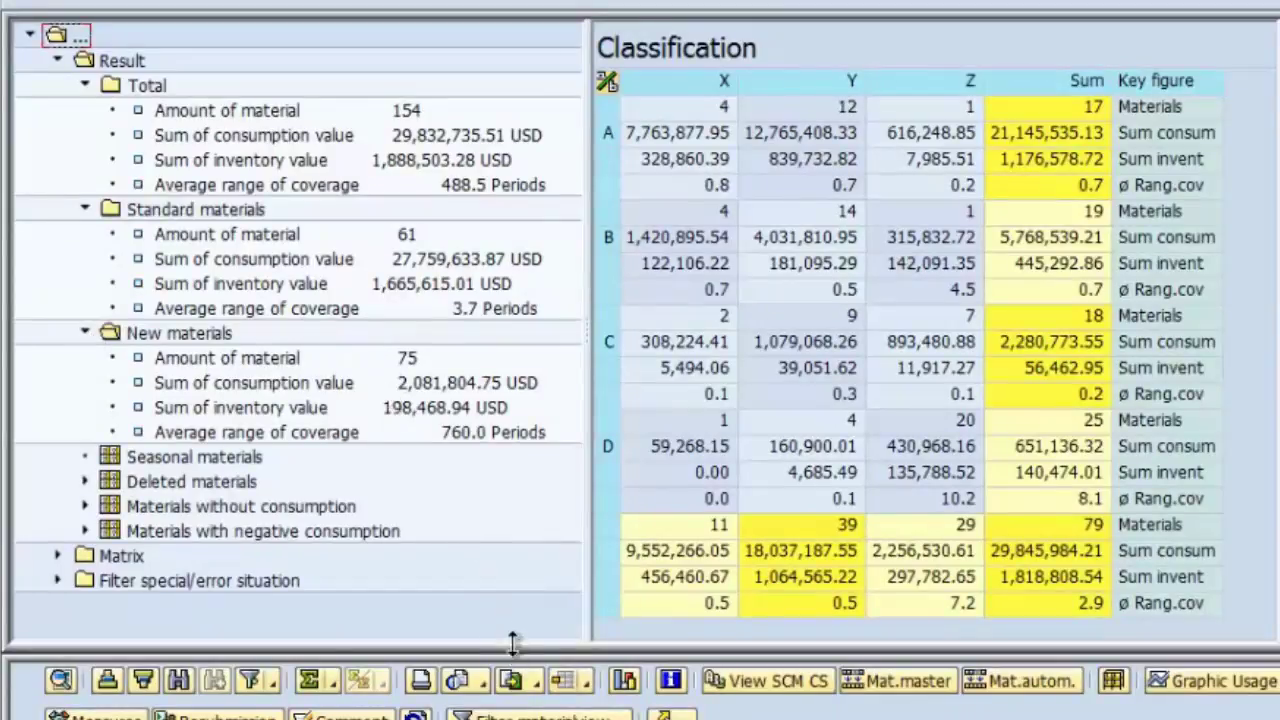
# - With the material list area enlarged, filter the list to the standard materials and restore the total list
pyautogui.moveTo(515, 650); pyautogui.dragTo(497, 397)
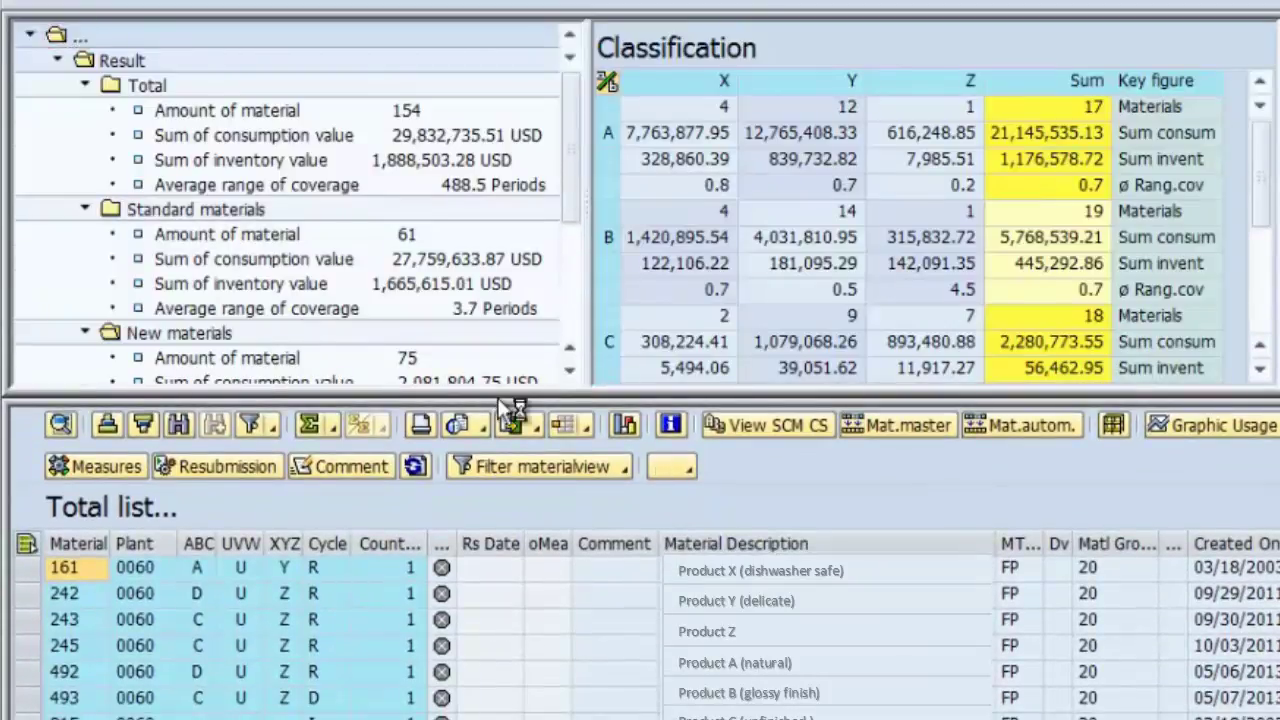
pyautogui.scroll(-1, 498, 398)
pyautogui.scroll(1, 572, 163)
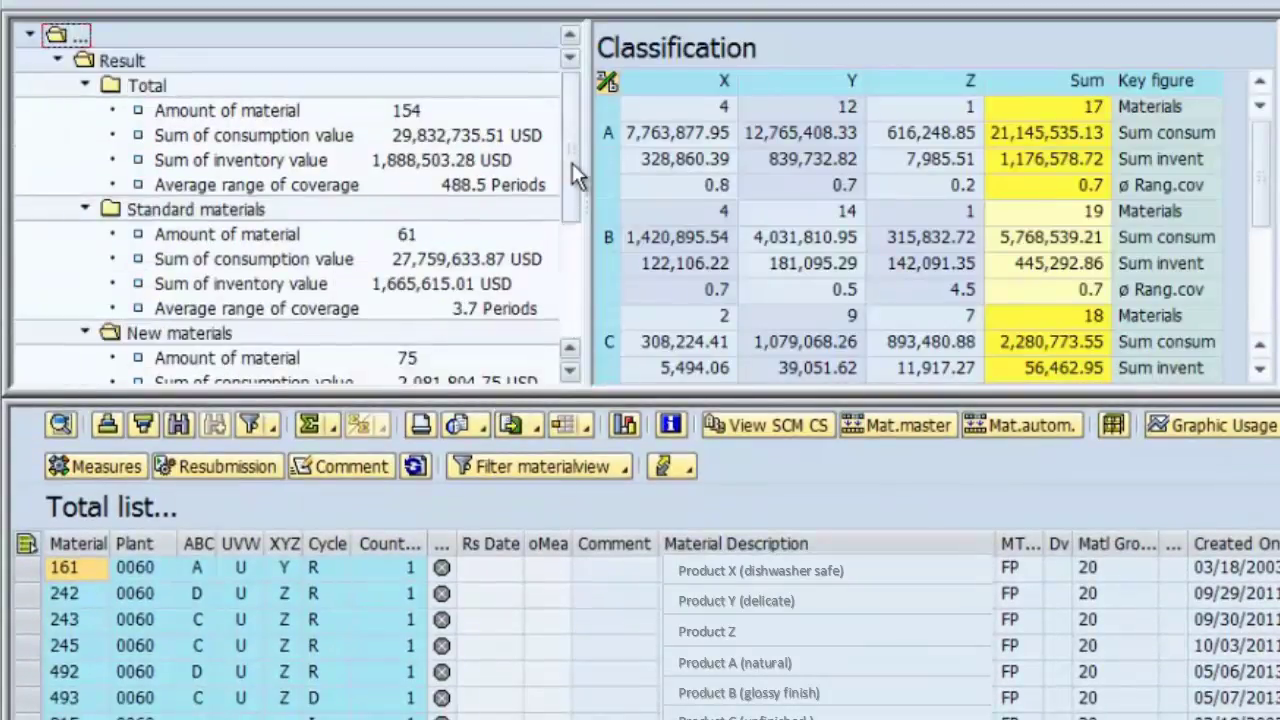
pyautogui.click(412, 233)
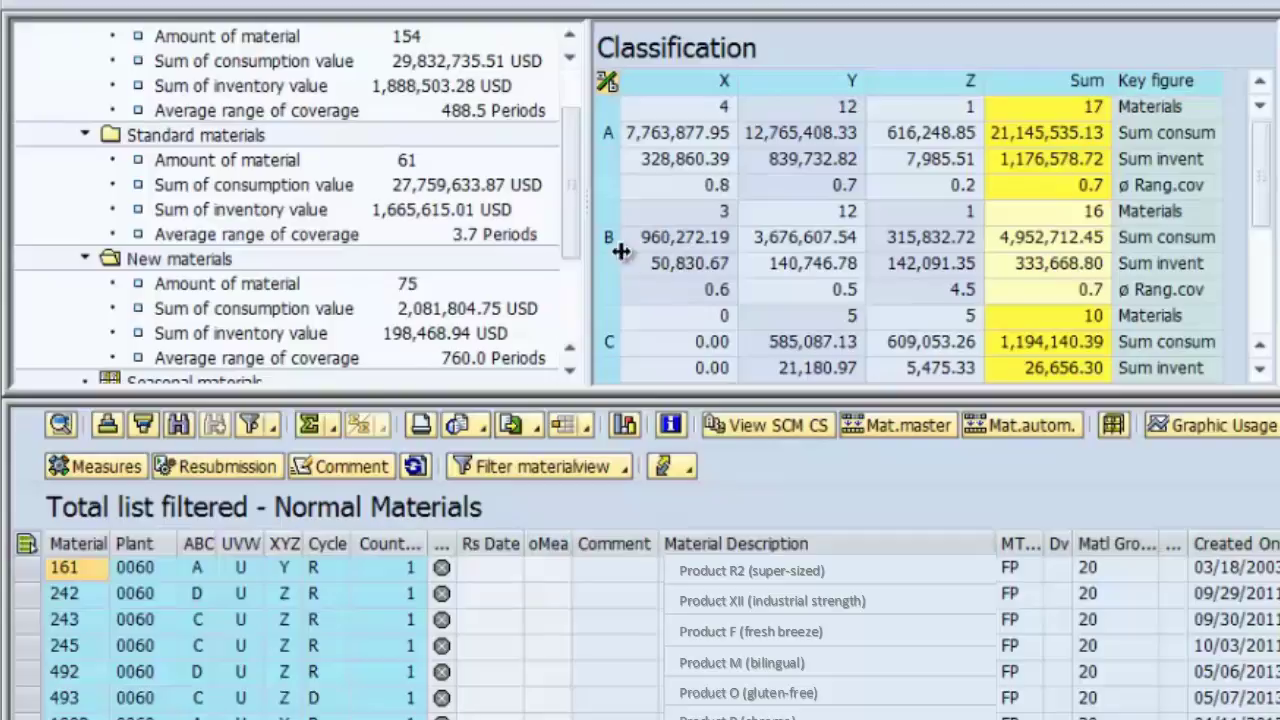
pyautogui.scroll(1, 578, 231)
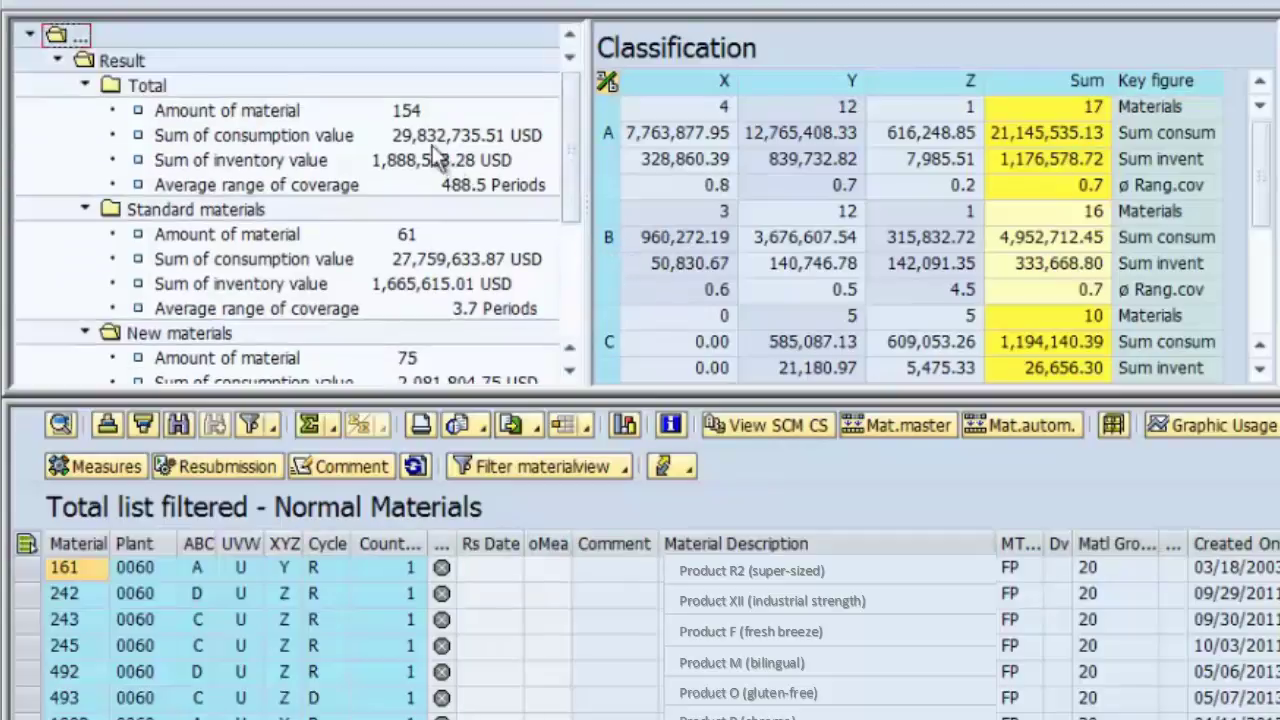
pyautogui.doubleClick(412, 118)
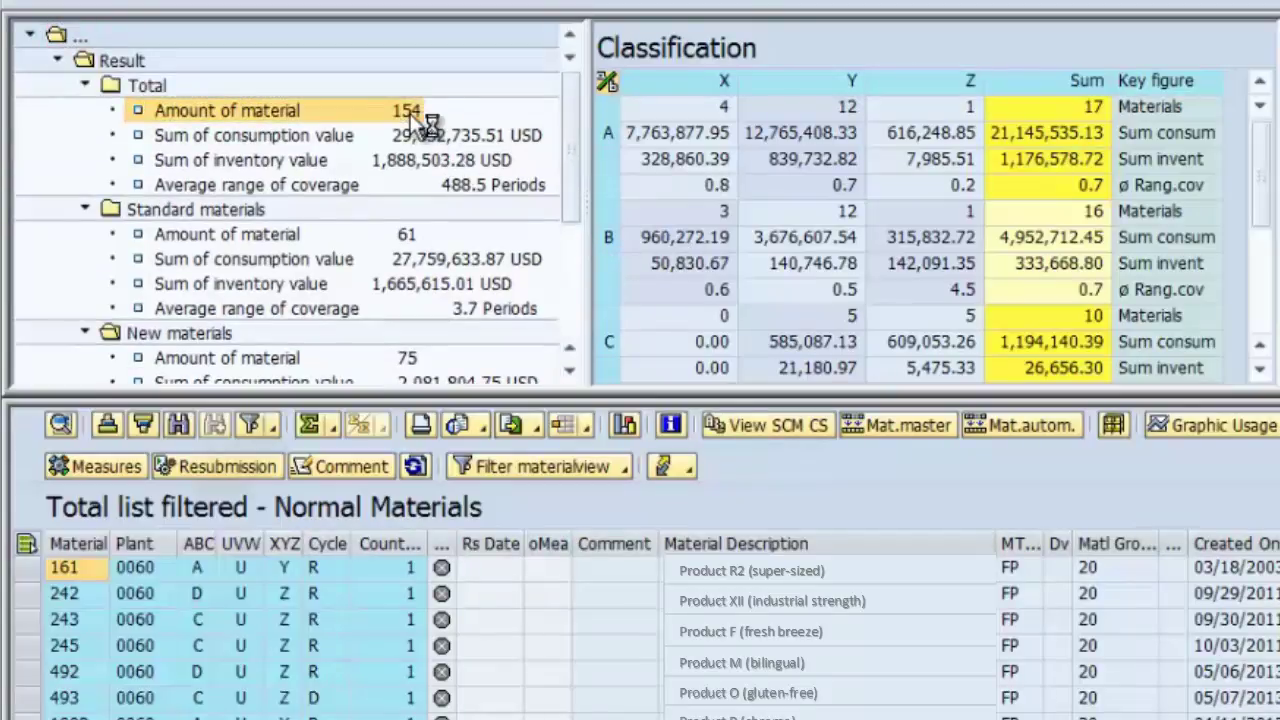
# - Filter the material list to the new materials from the result tree, and return it to the total list
pyautogui.scroll(1, 576, 145)
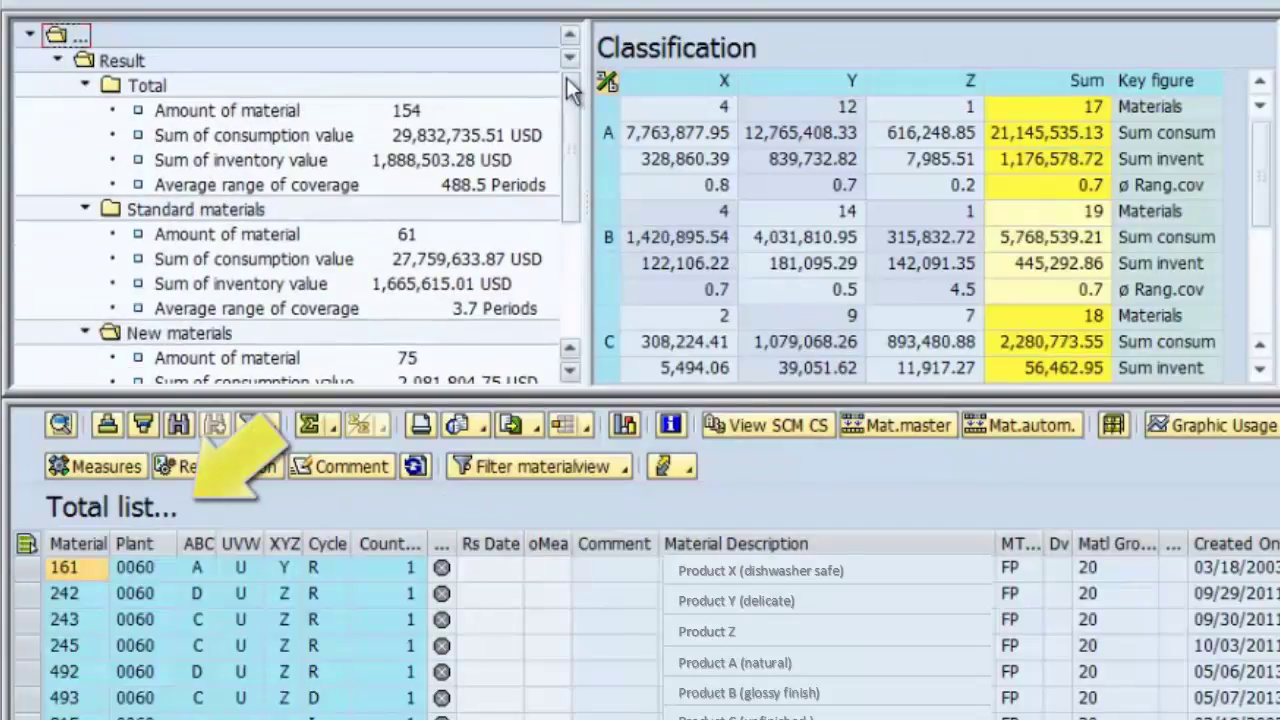
pyautogui.doubleClick(408, 356)
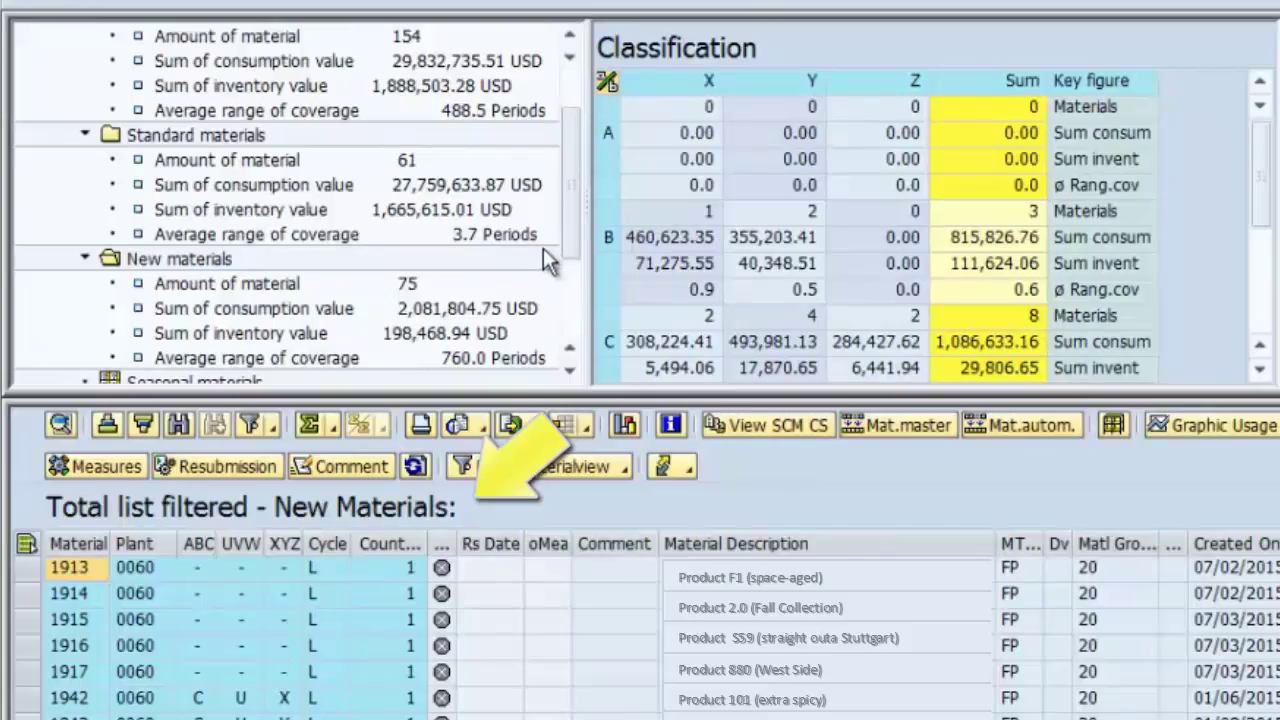
pyautogui.scroll(1, 569, 238)
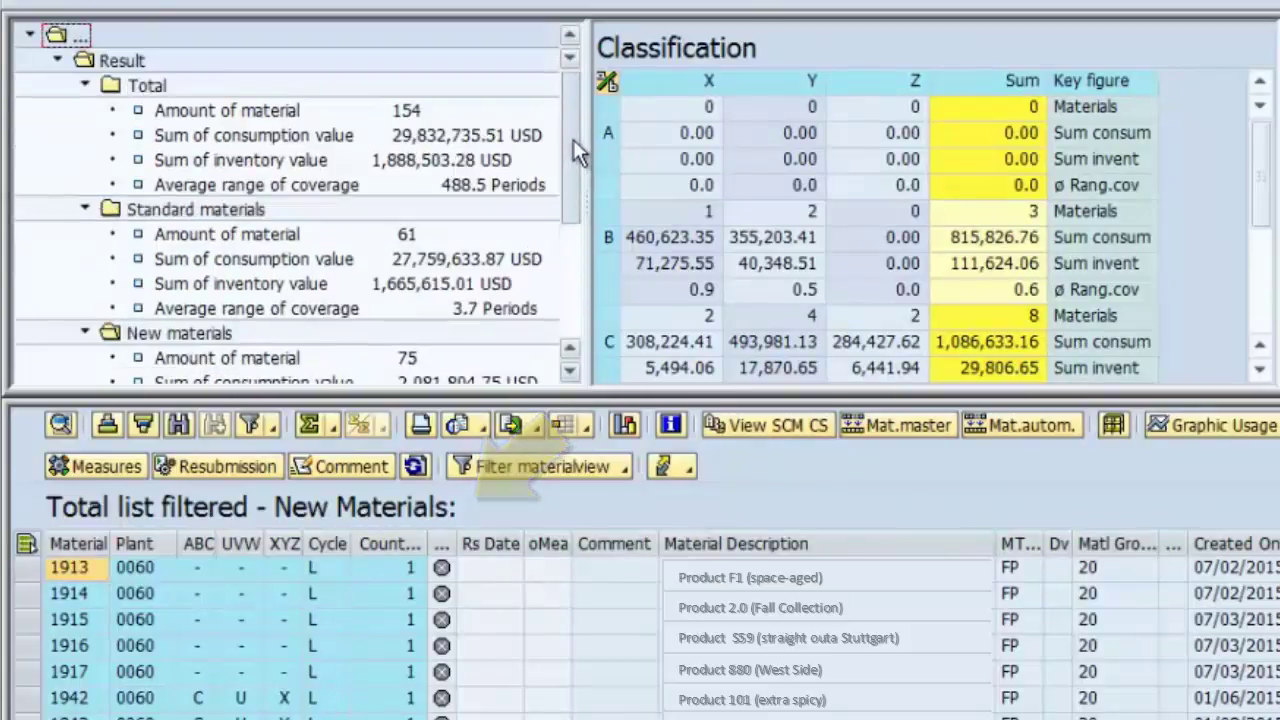
pyautogui.doubleClick(411, 109)
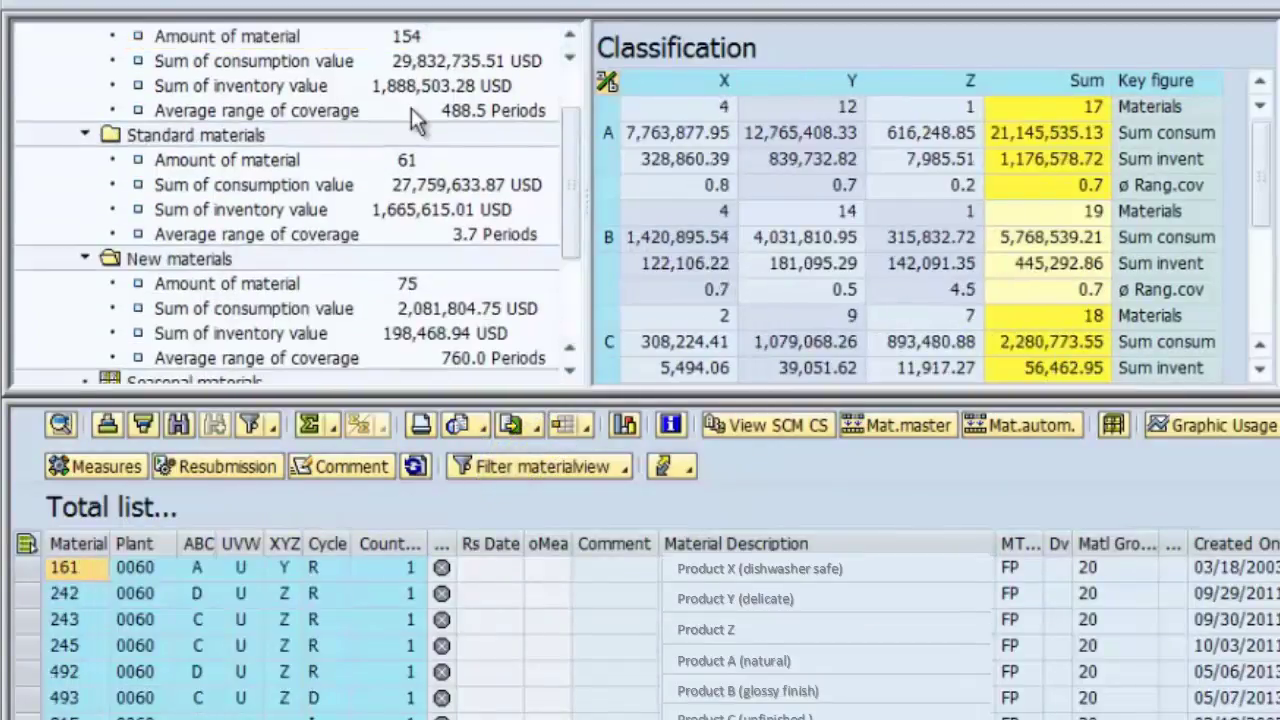
pyautogui.moveTo(576, 130); pyautogui.dragTo(572, 86)
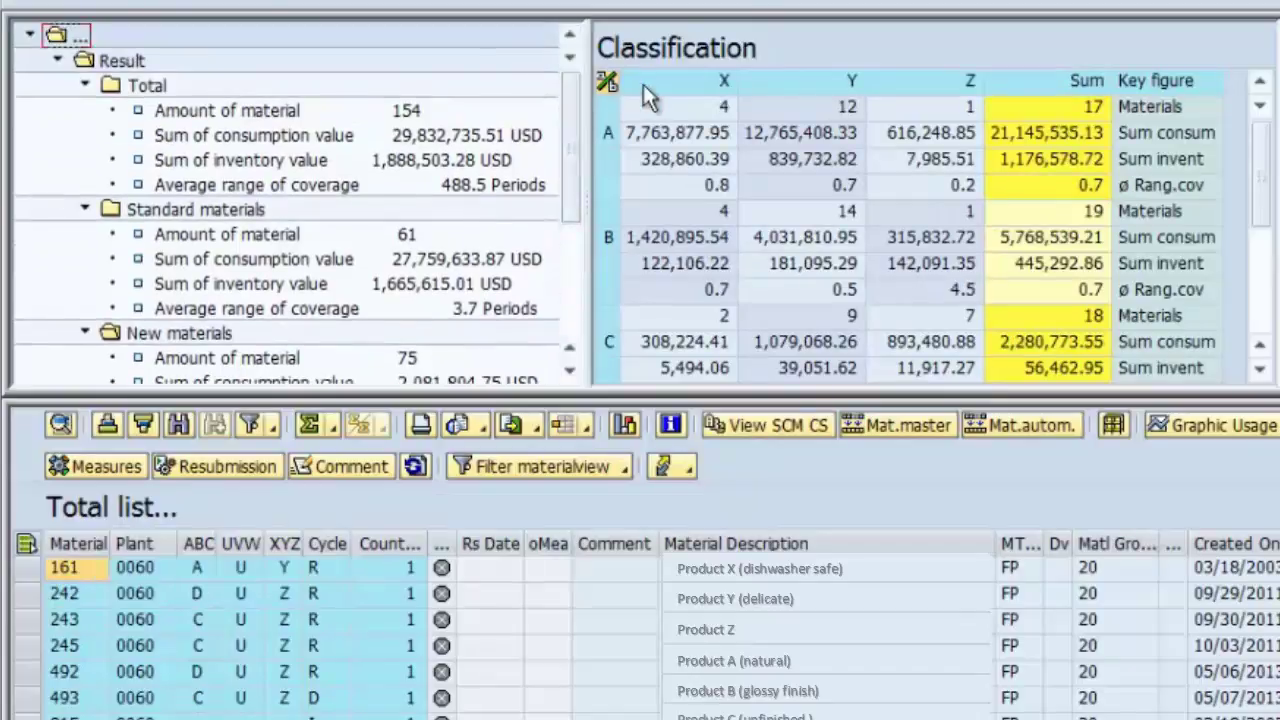
# - Filter the material list to the X/A class, and enable totalling for the Counter column in its layout
pyautogui.doubleClick(719, 106)
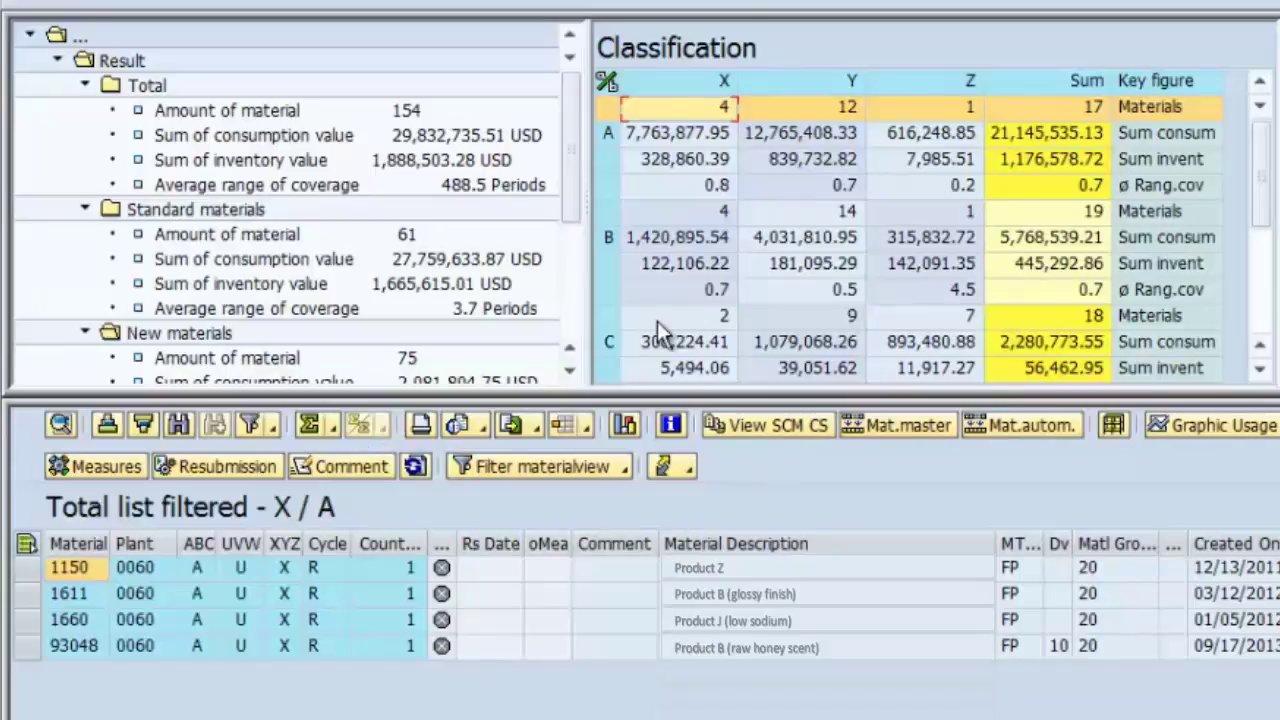
pyautogui.click(585, 424)
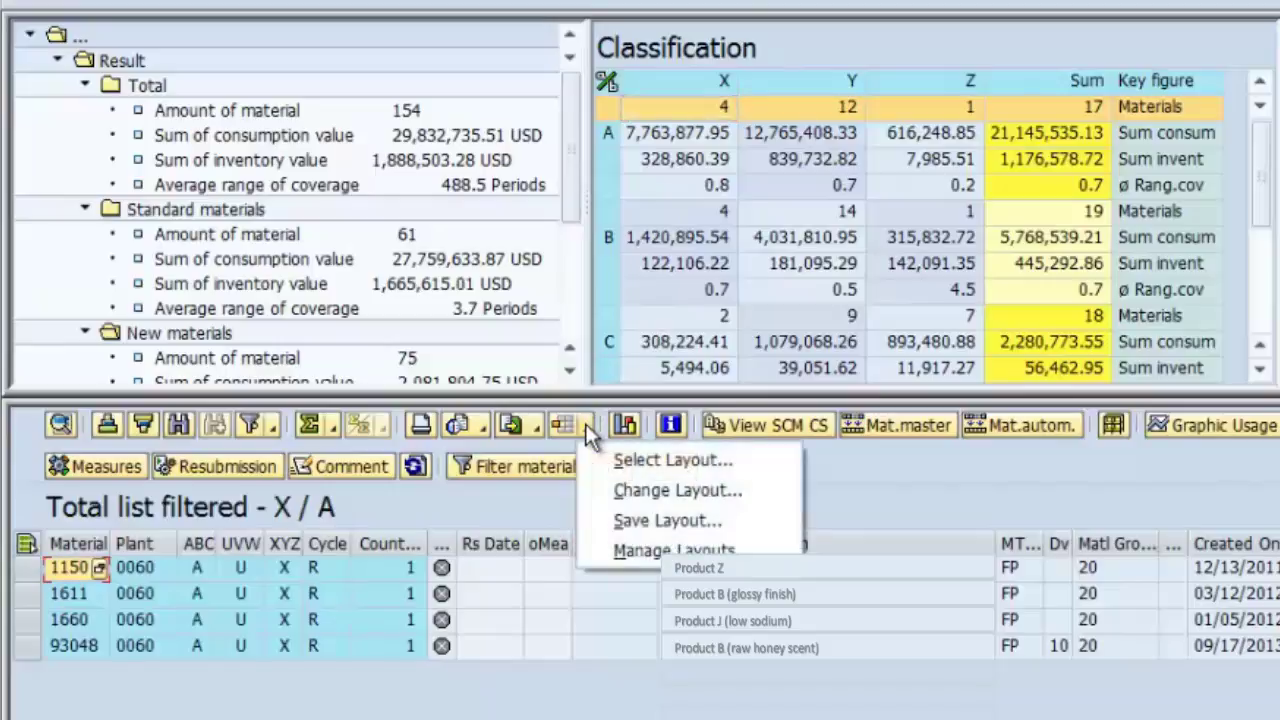
pyautogui.click(635, 488)
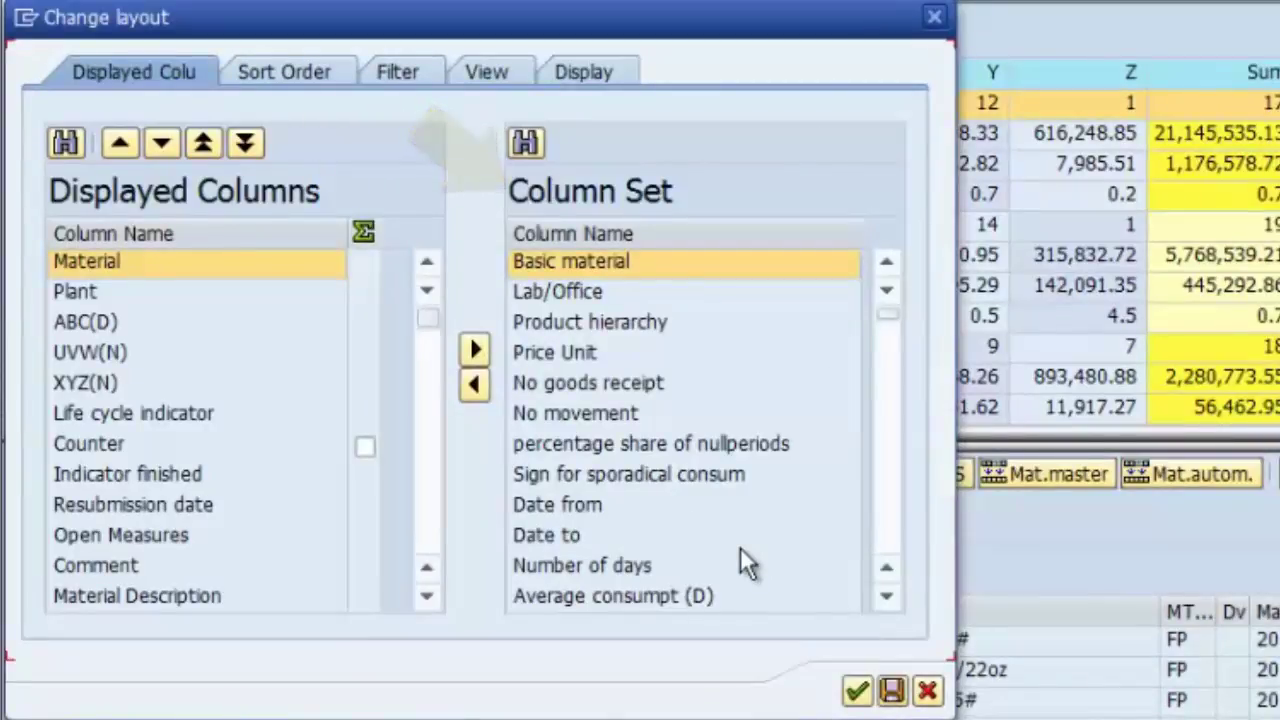
pyautogui.click(364, 446)
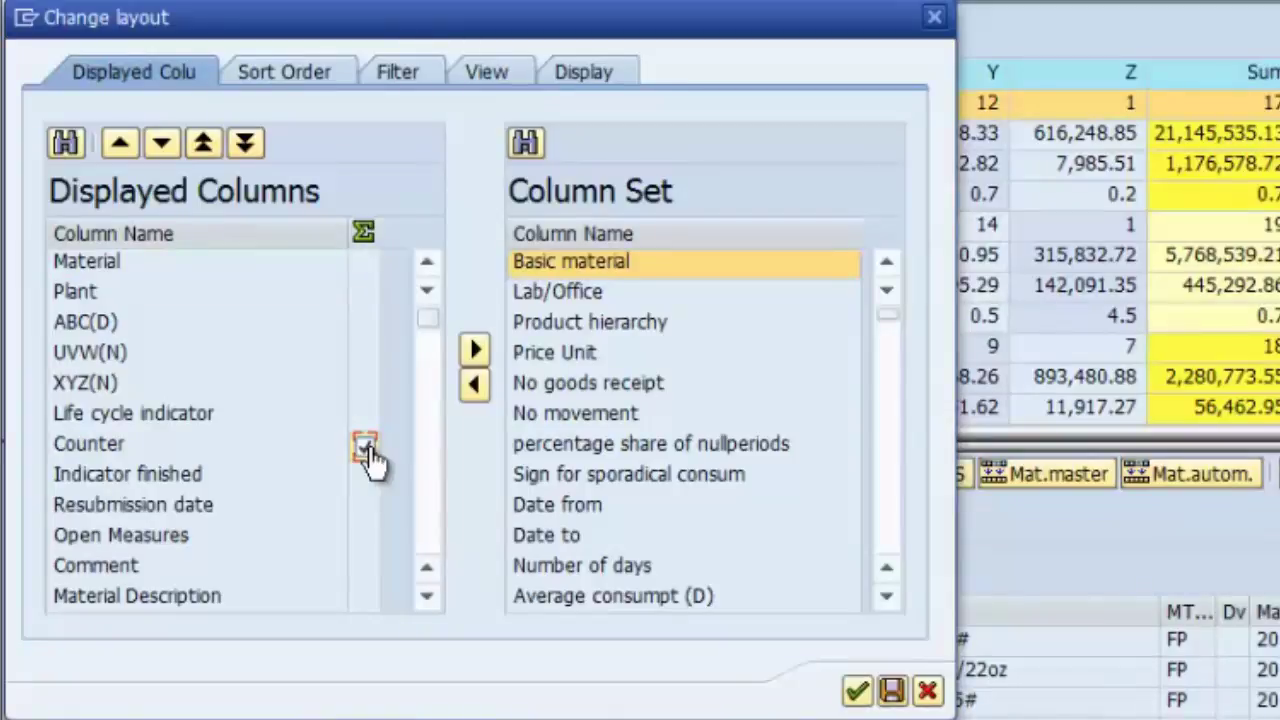
# - Enable totalling for the Value of valuated stock column, and set totals lines to display above the entries
pyautogui.click(427, 596)
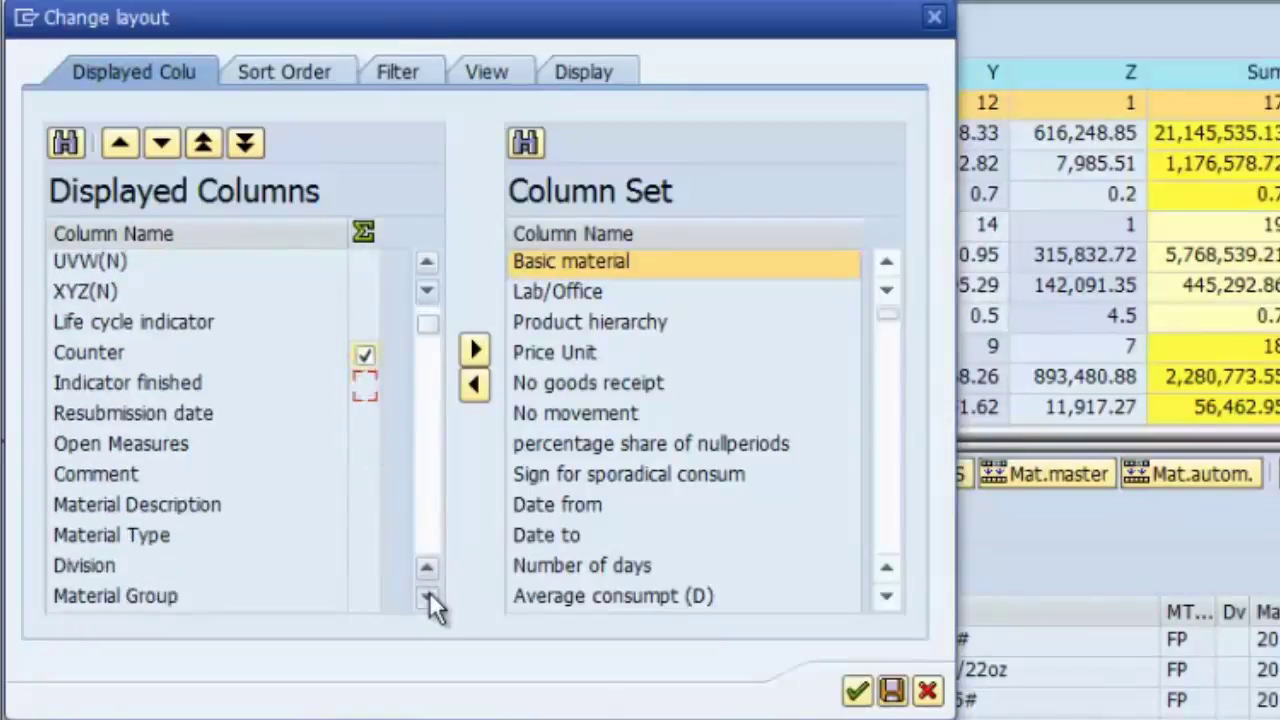
pyautogui.click(427, 596)
pyautogui.click(427, 596)
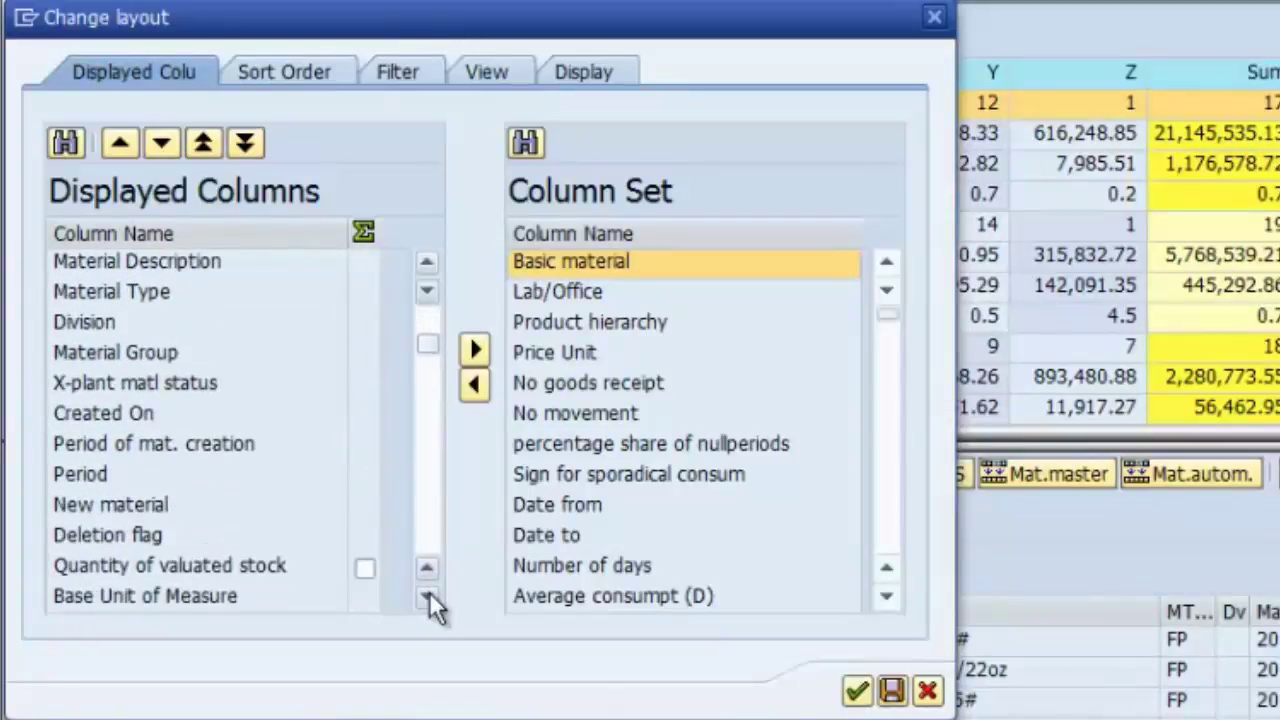
pyautogui.click(427, 596)
pyautogui.click(427, 596)
pyautogui.click(364, 567)
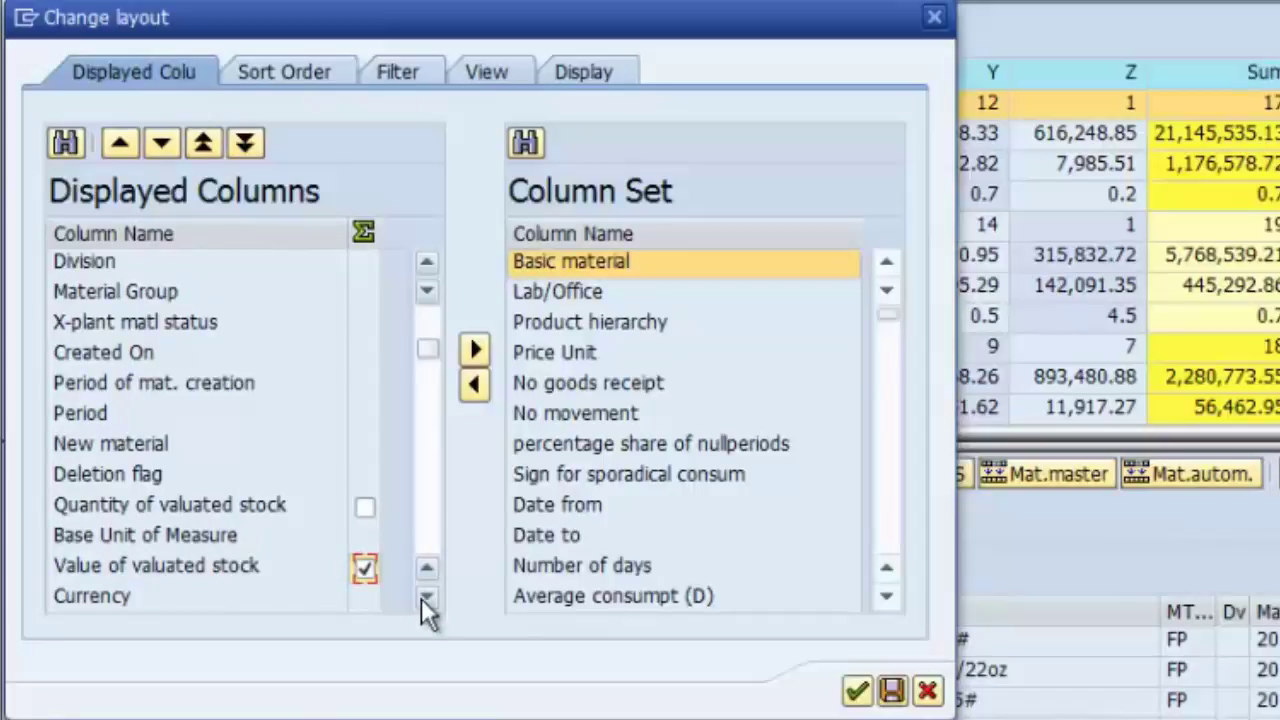
pyautogui.click(590, 72)
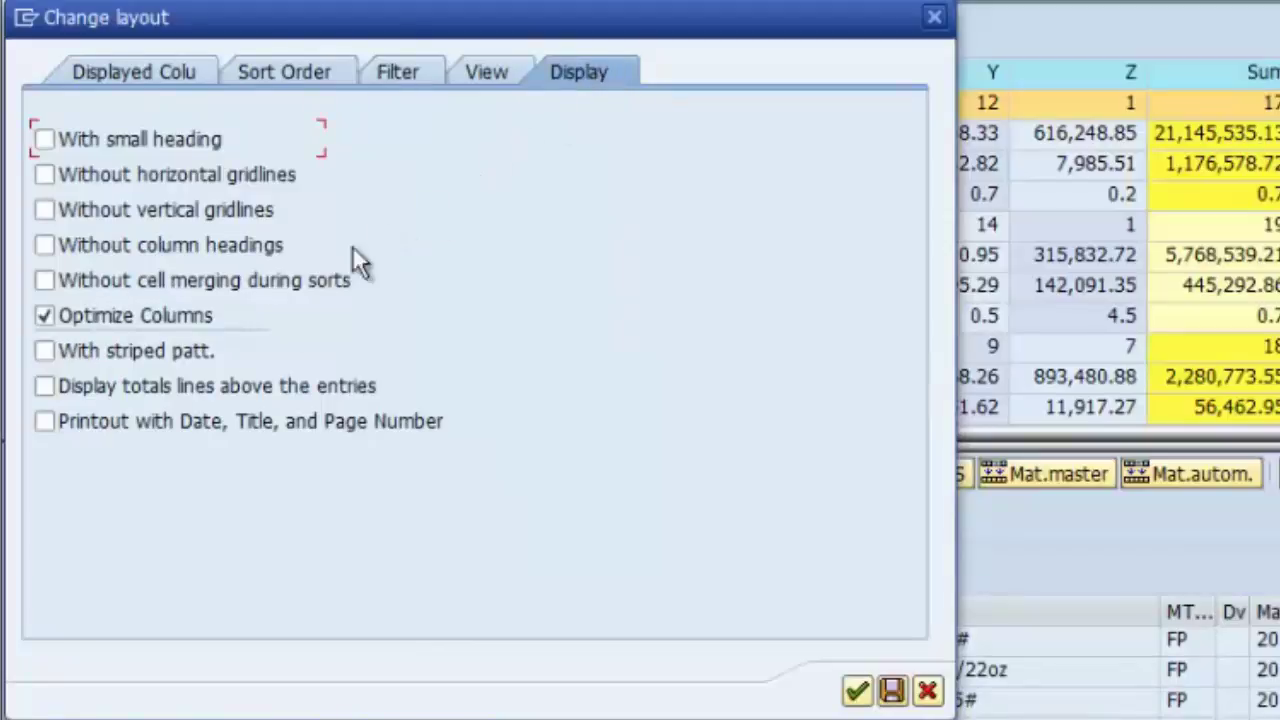
pyautogui.click(44, 386)
# - Save the layout as /GLOBAL with the name GLOBAL LAYOUT as the default setting, and apply it to the list
pyautogui.click(892, 692)
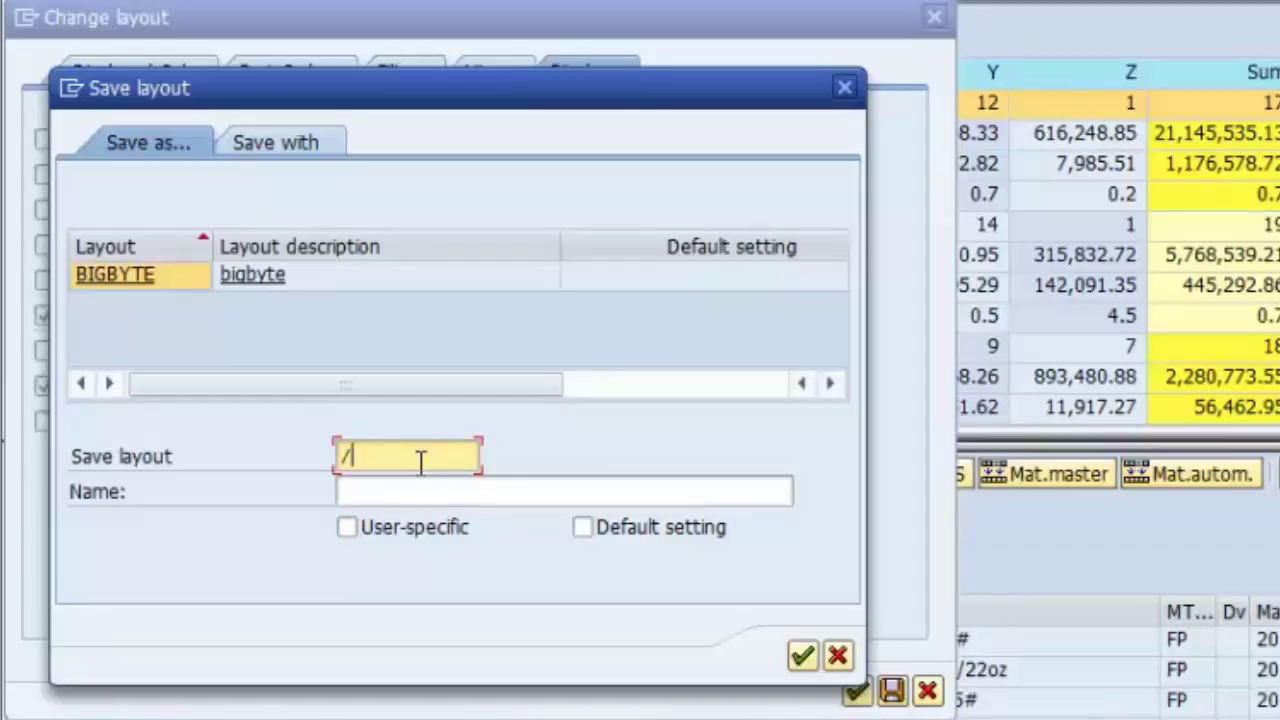
pyautogui.write('GLOBAL')
pyautogui.click(408, 492)
pyautogui.write('GLO')
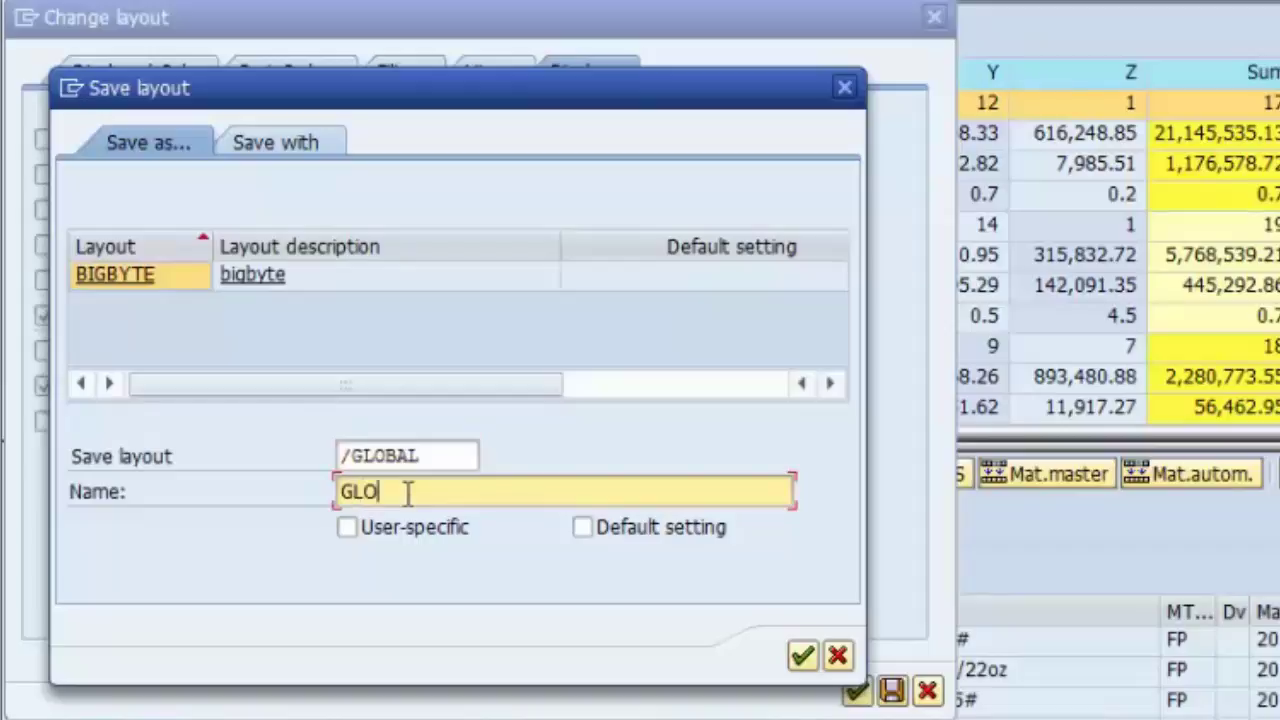
pyautogui.write('BAL LAYOUT')
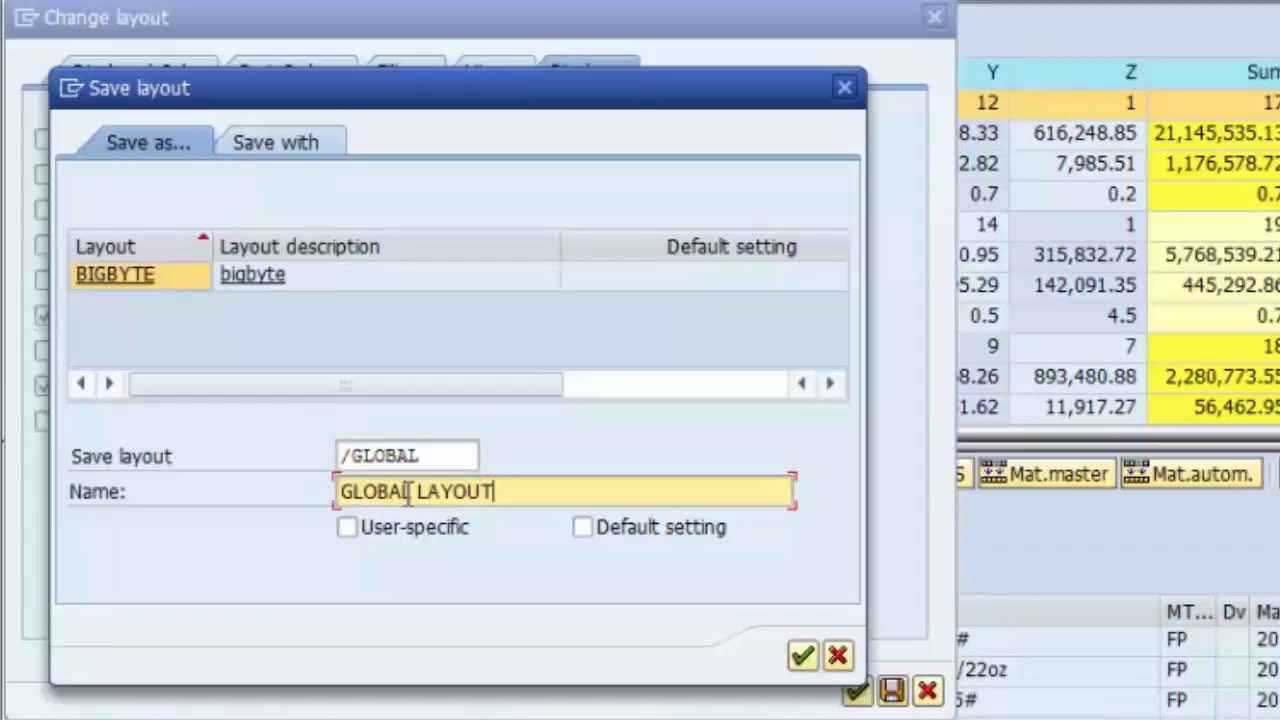
pyautogui.click(583, 529)
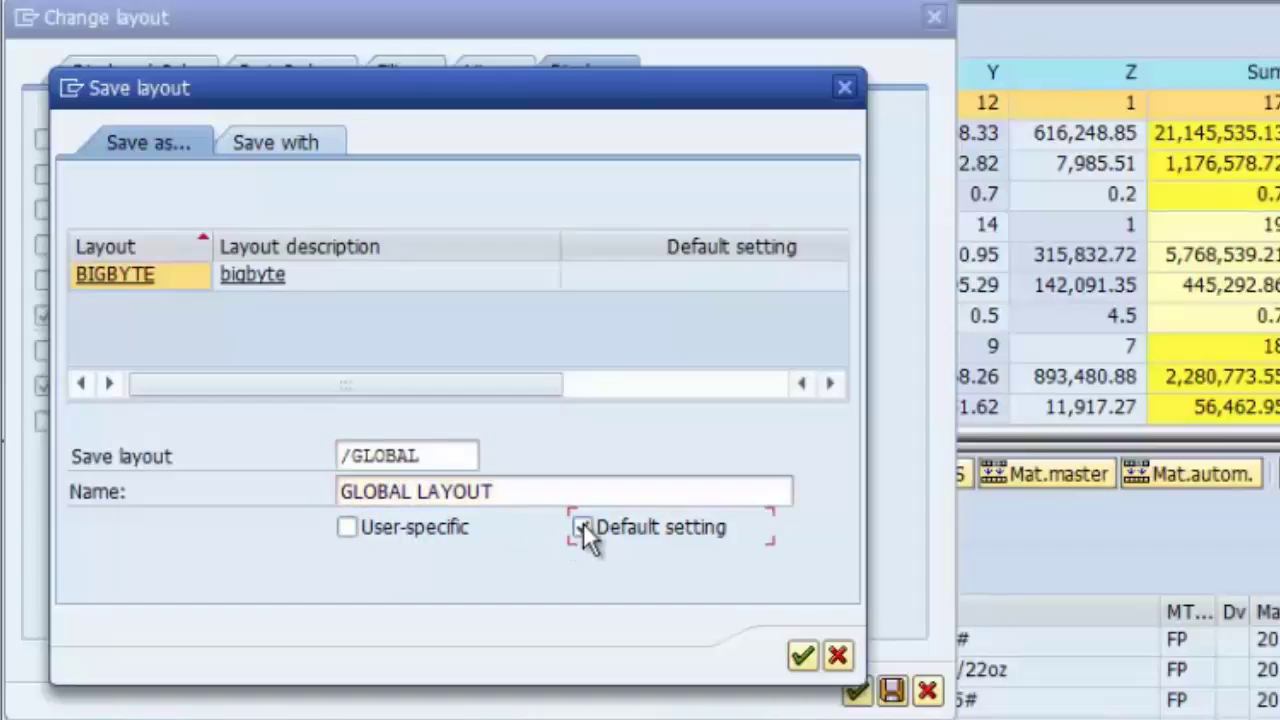
pyautogui.click(802, 655)
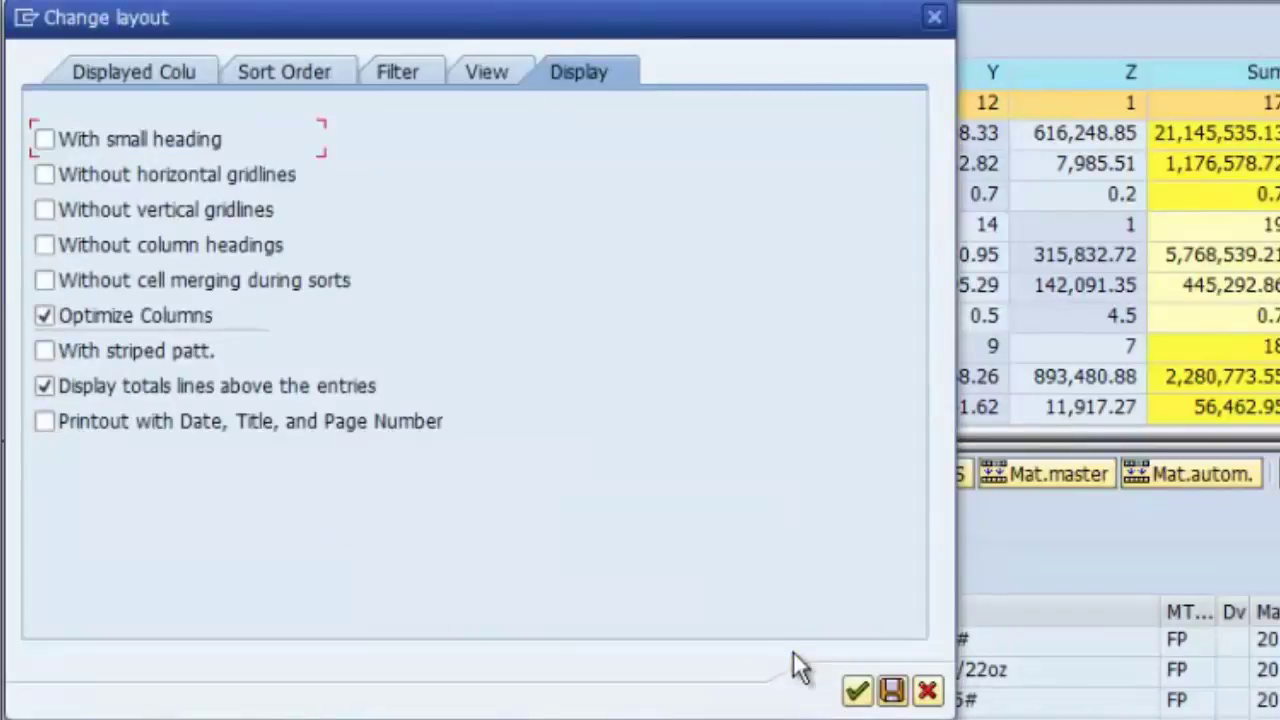
pyautogui.click(857, 691)
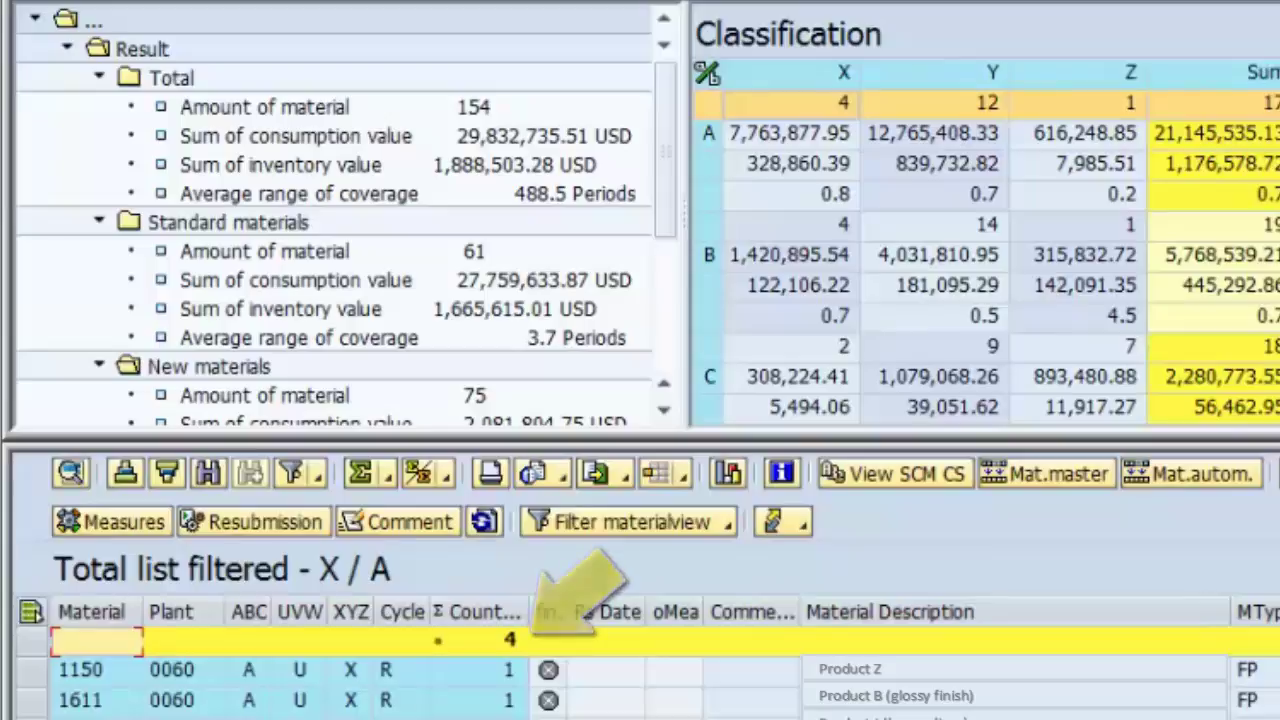
# - Review the stock value total of the X/A list, and do the same with the list filtered to all C materials
pyautogui.hscroll(5, 900, 670)
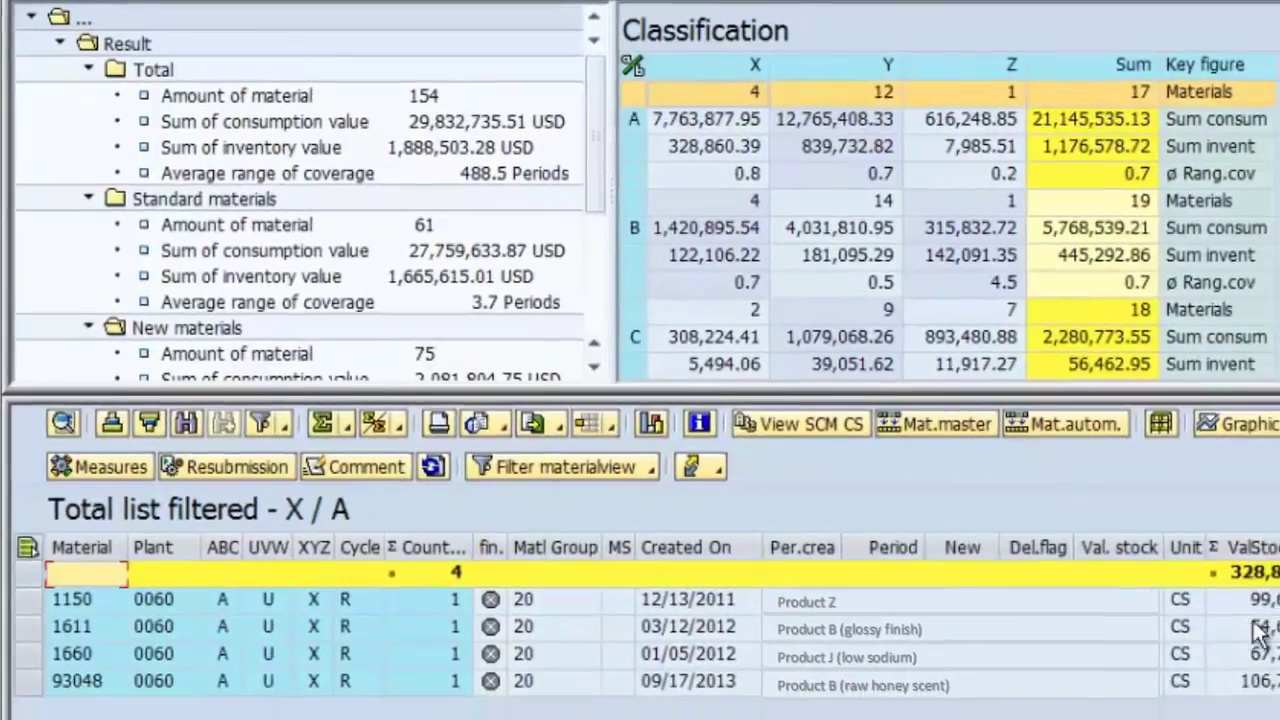
pyautogui.hscroll(-5, 900, 630)
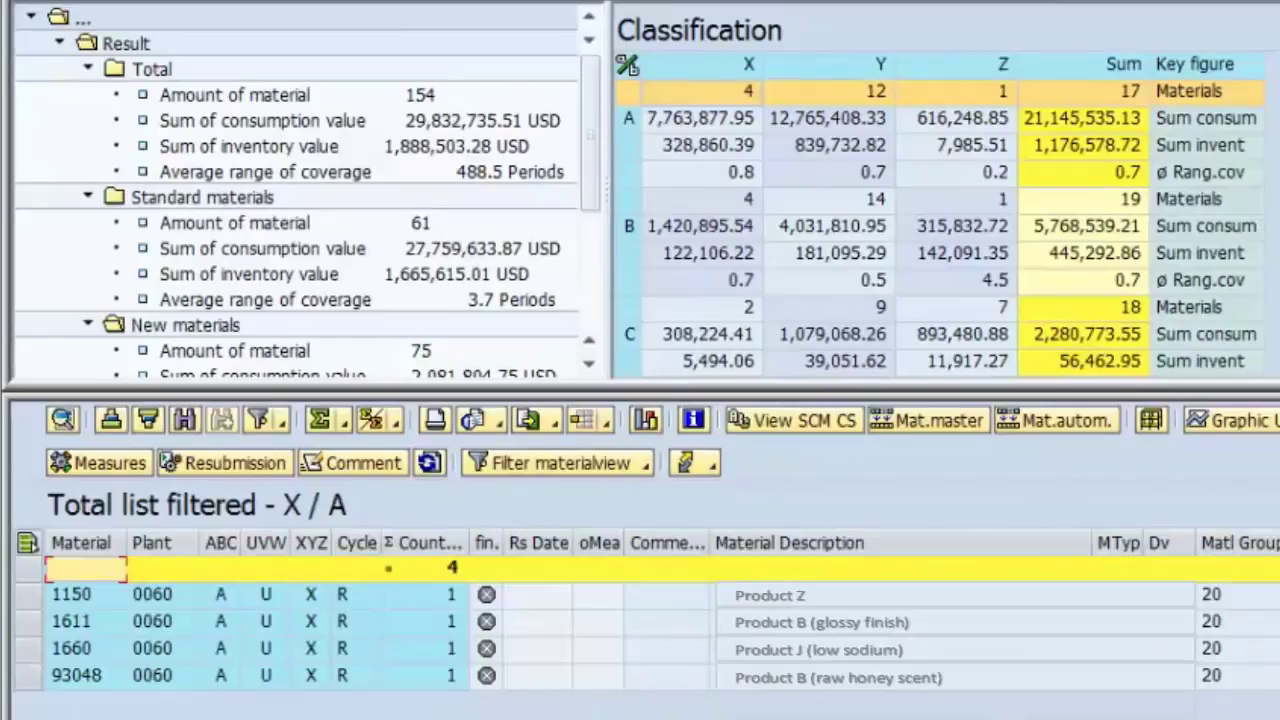
pyautogui.doubleClick(1126, 305)
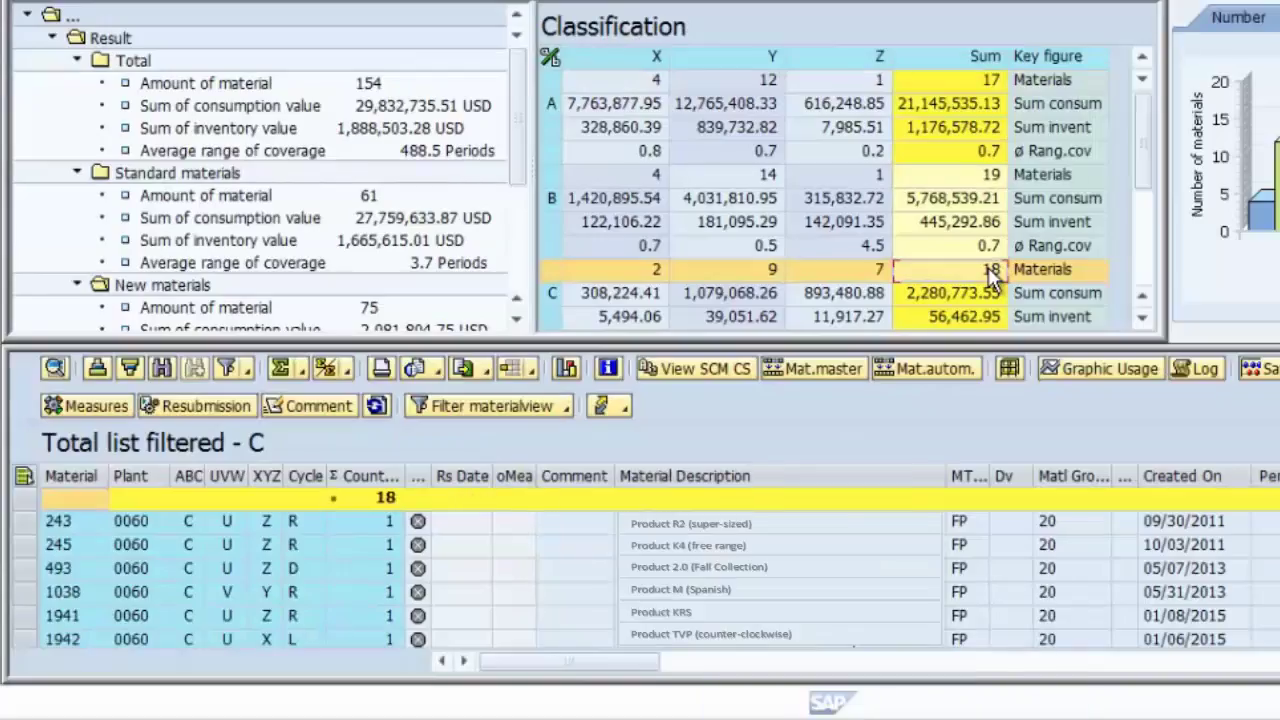
pyautogui.click(685, 661)
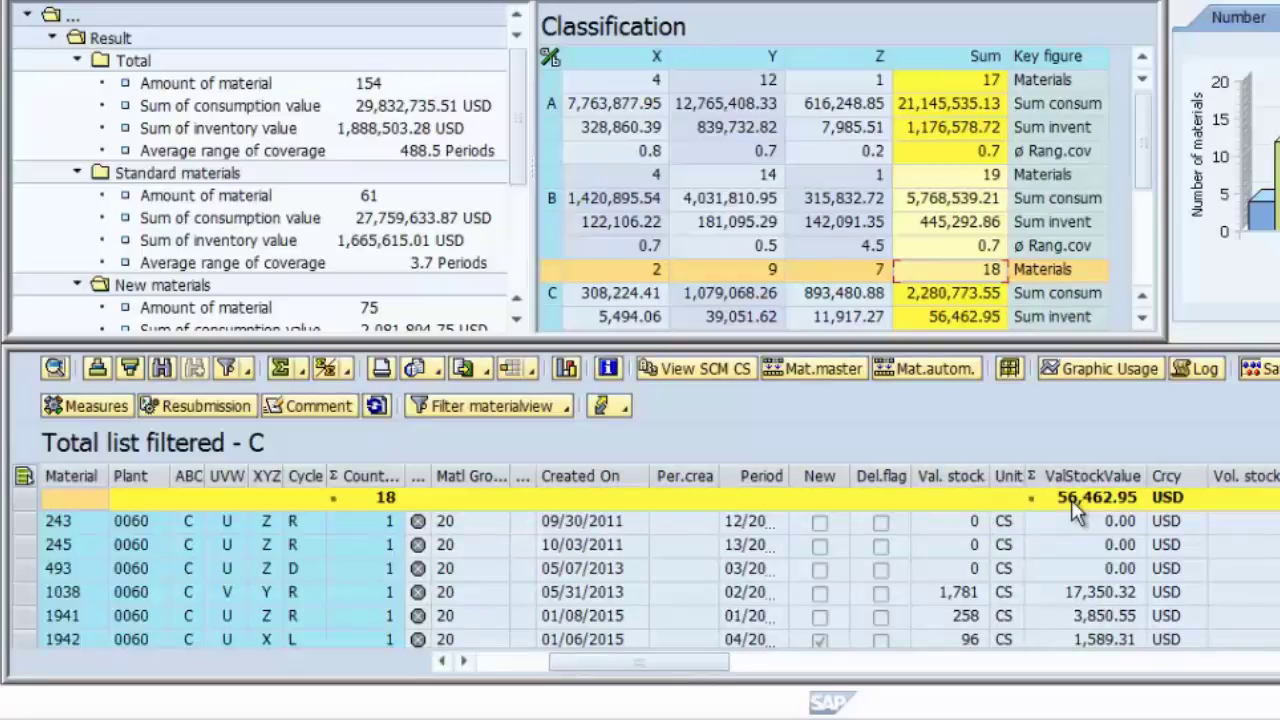
pyautogui.moveTo(676, 662); pyautogui.dragTo(530, 690)
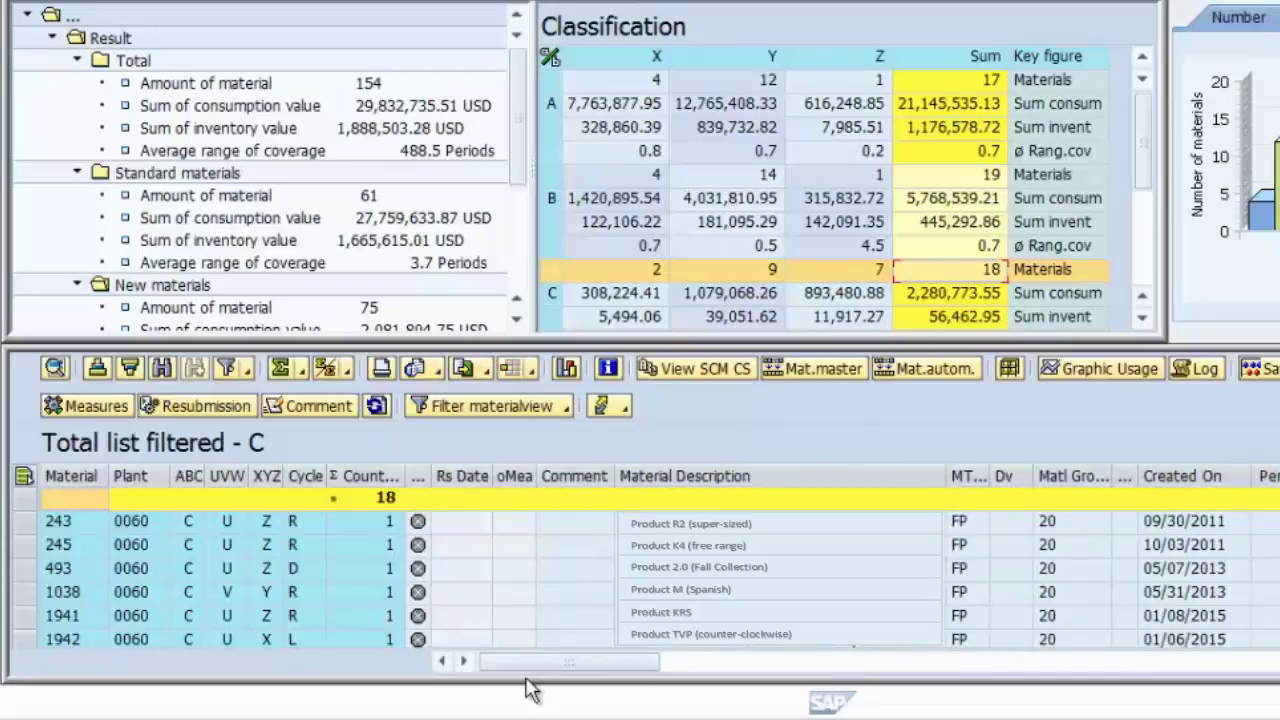